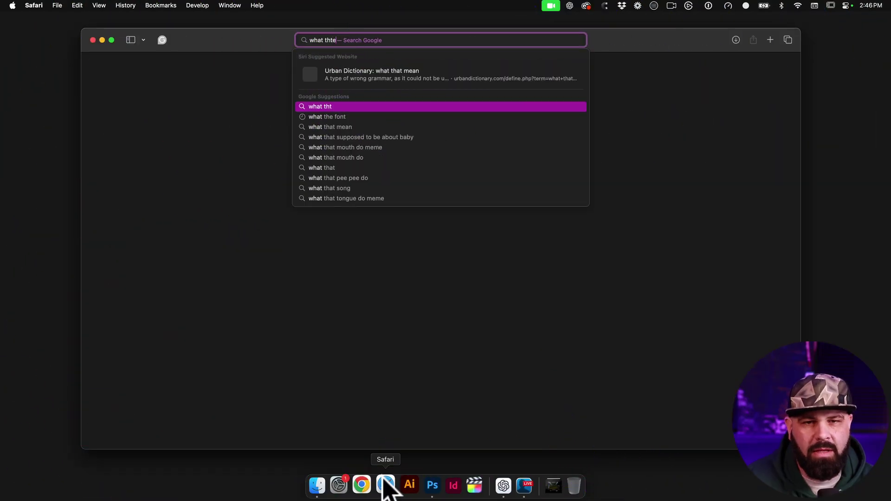
Search Google in Safari for 'what the font'.
{"action": "type", "text": "e font"}
{"action": "key", "text": "Return"}
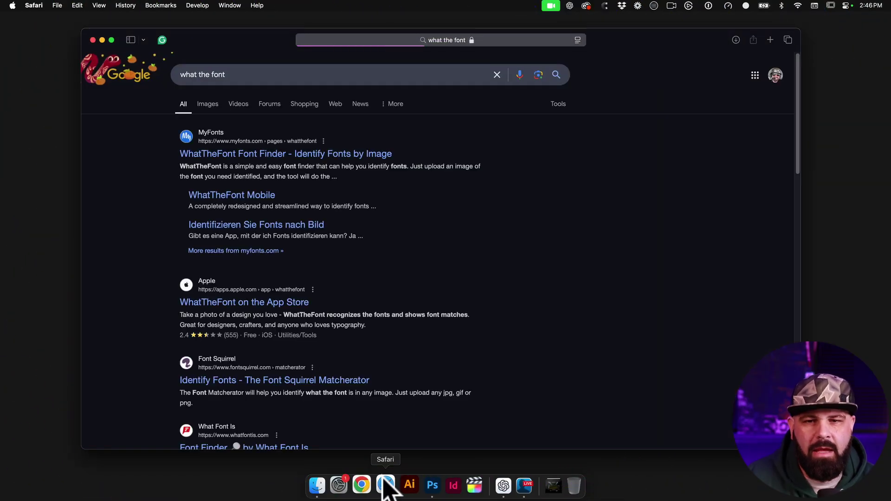
Open MyFonts WhatTheFont and upload the pasted HAN image.
{"action": "left_click", "coordinate": [261, 155]}
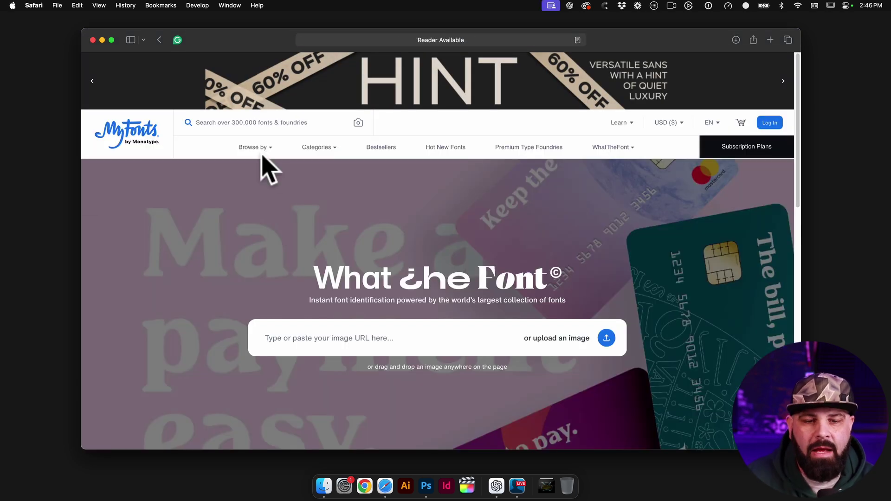
{"action": "left_click", "coordinate": [369, 339]}
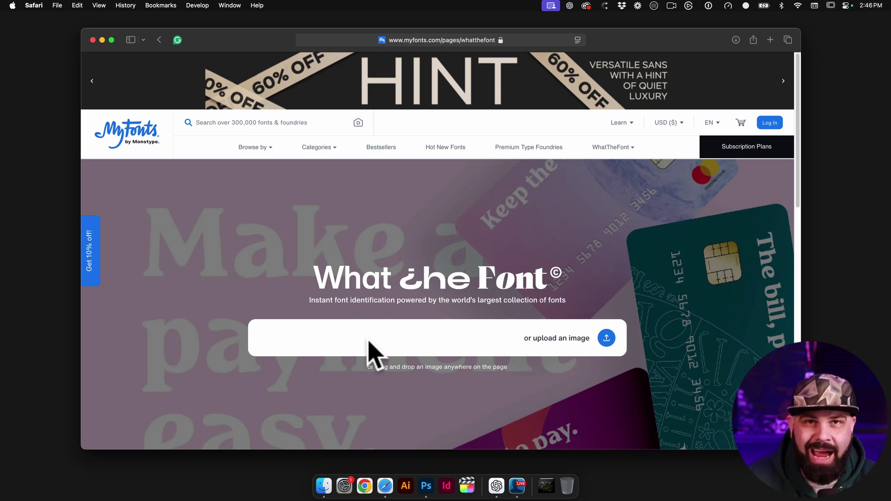
{"action": "key", "text": "super+v"}
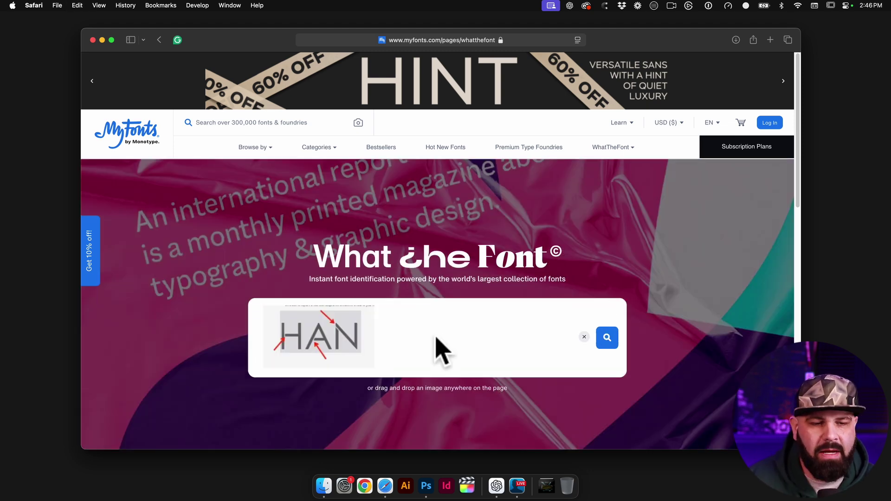
{"action": "left_click", "coordinate": [608, 338]}
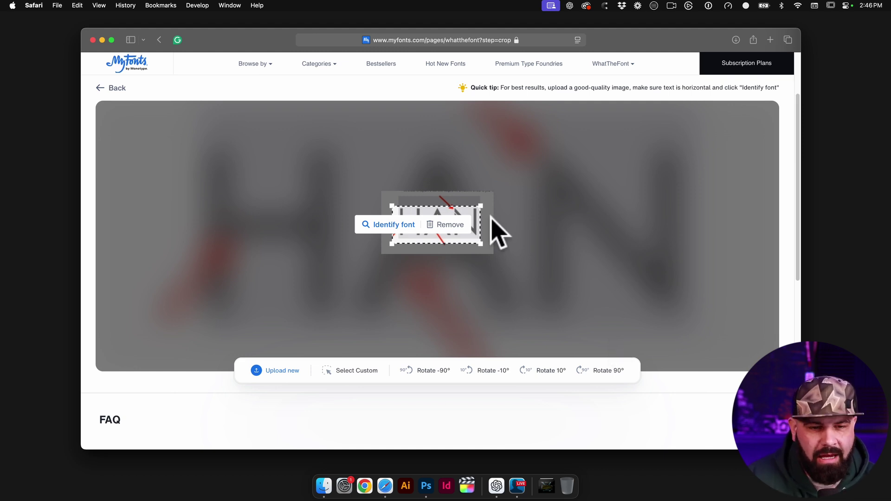
Fit the crop box around the HAN letters and identify the font.
{"action": "mouse_move", "coordinate": [479, 207]}
{"action": "left_mouse_down"}
{"action": "mouse_move", "coordinate": [479, 197]}
{"action": "mouse_move", "coordinate": [470, 201]}
{"action": "mouse_move", "coordinate": [480, 205]}
{"action": "left_mouse_up"}
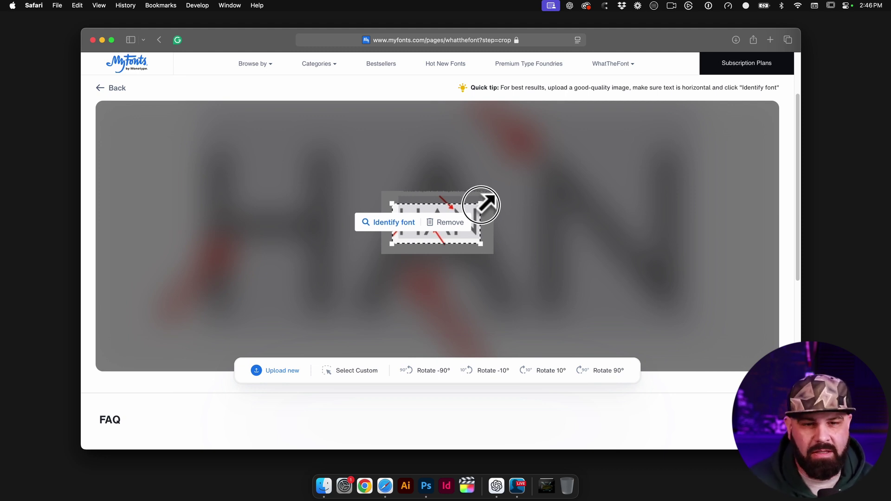
{"action": "mouse_move", "coordinate": [481, 205]}
{"action": "left_mouse_down"}
{"action": "mouse_move", "coordinate": [419, 197]}
{"action": "mouse_move", "coordinate": [482, 203]}
{"action": "left_mouse_up"}
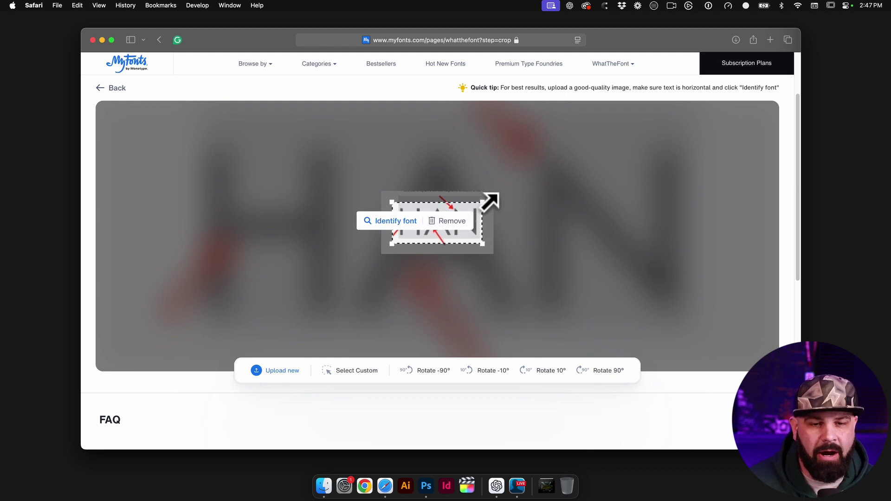
{"action": "left_click", "coordinate": [402, 225]}
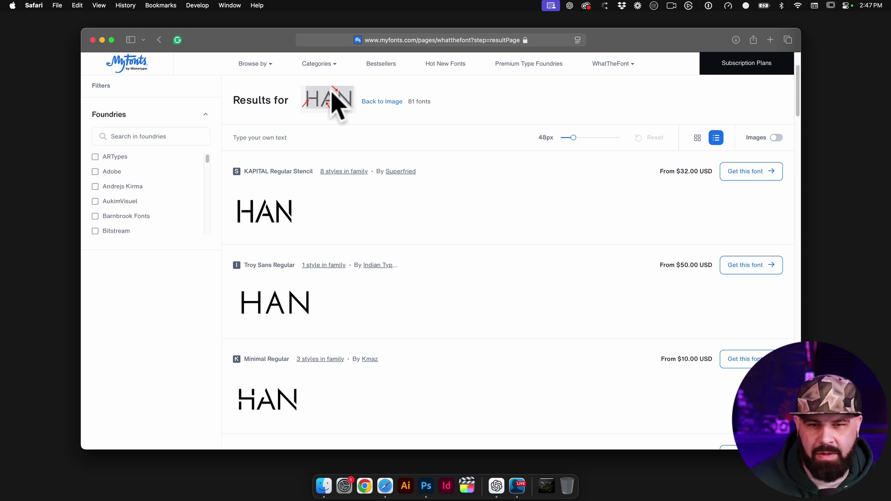
Scroll through the 81 HAN font matches down to Acherus Militant 1 Medium.
{"action": "scroll", "coordinate": [338, 103], "scroll_direction": "up", "scroll_amount": 5}
{"action": "scroll", "coordinate": [346, 99], "scroll_direction": "down", "scroll_amount": 3}
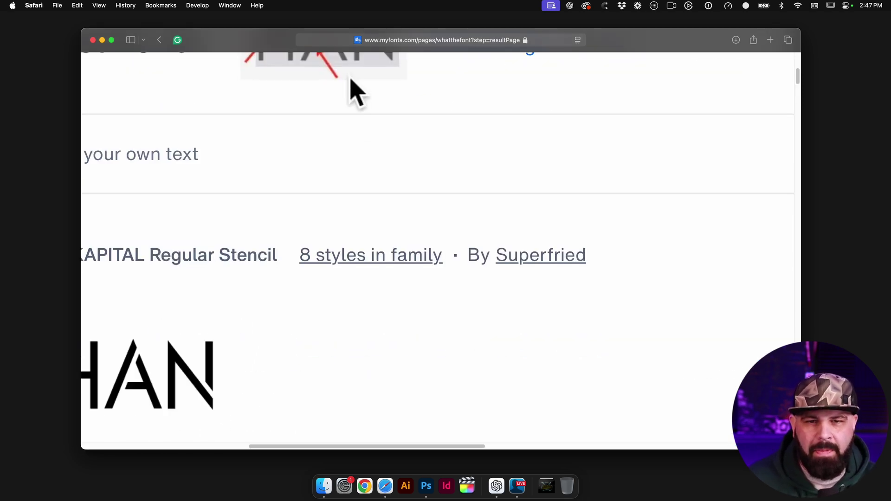
{"action": "scroll", "coordinate": [351, 92], "scroll_direction": "up", "scroll_amount": 4}
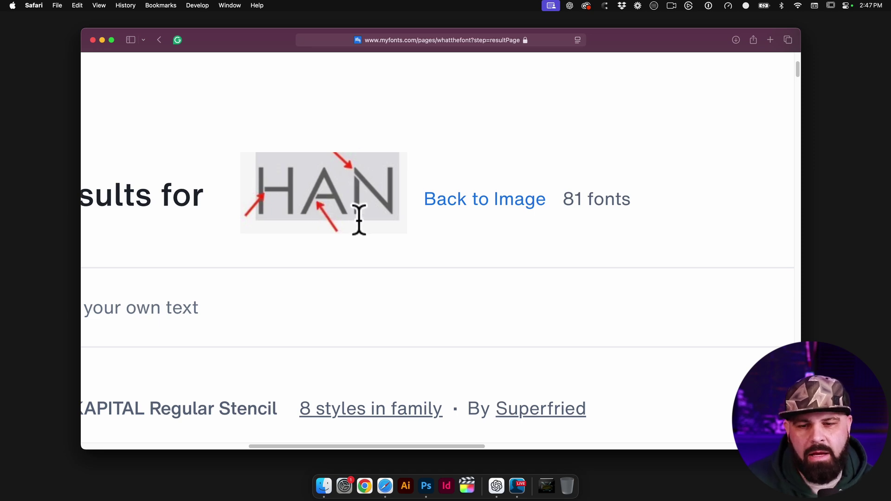
{"action": "scroll", "coordinate": [362, 232], "scroll_direction": "down", "scroll_amount": 5}
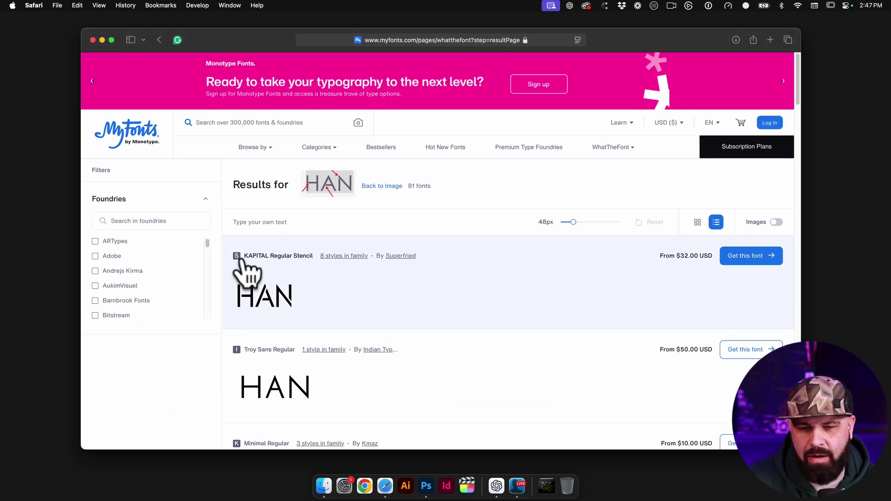
{"action": "scroll", "coordinate": [367, 320], "scroll_direction": "down", "scroll_amount": 5}
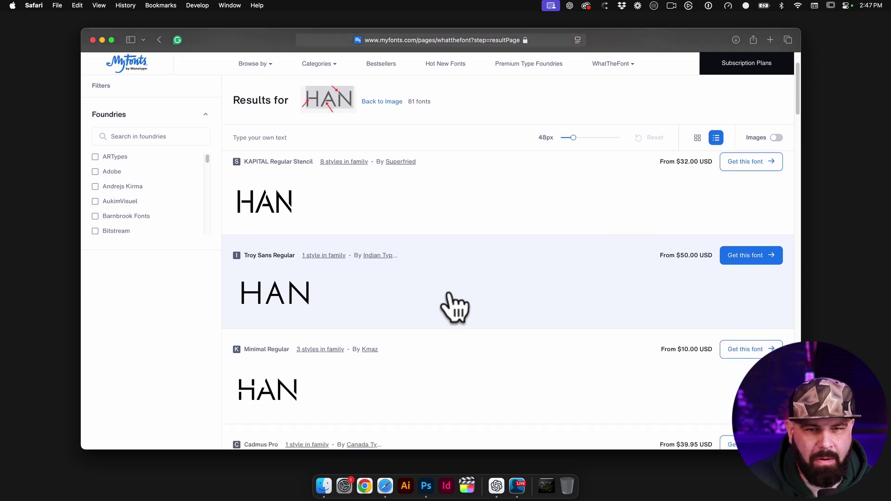
{"action": "scroll", "coordinate": [449, 297], "scroll_direction": "down", "scroll_amount": 4}
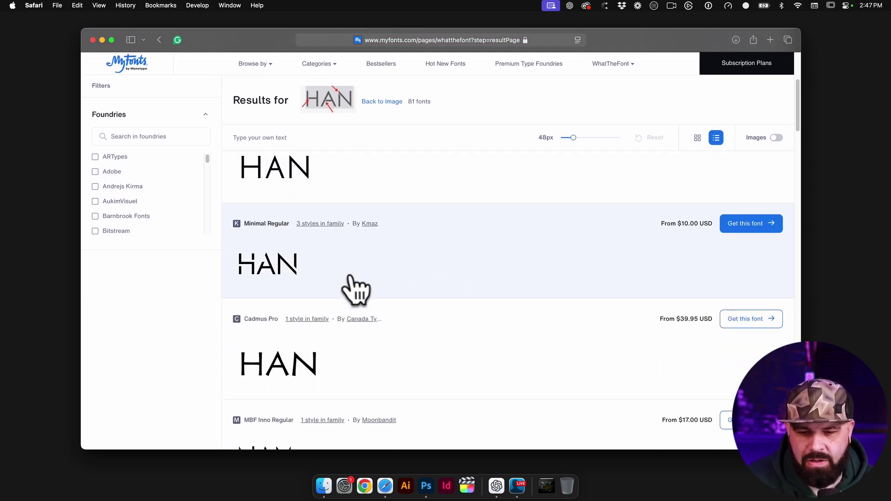
{"action": "scroll", "coordinate": [508, 305], "scroll_direction": "down", "scroll_amount": 6}
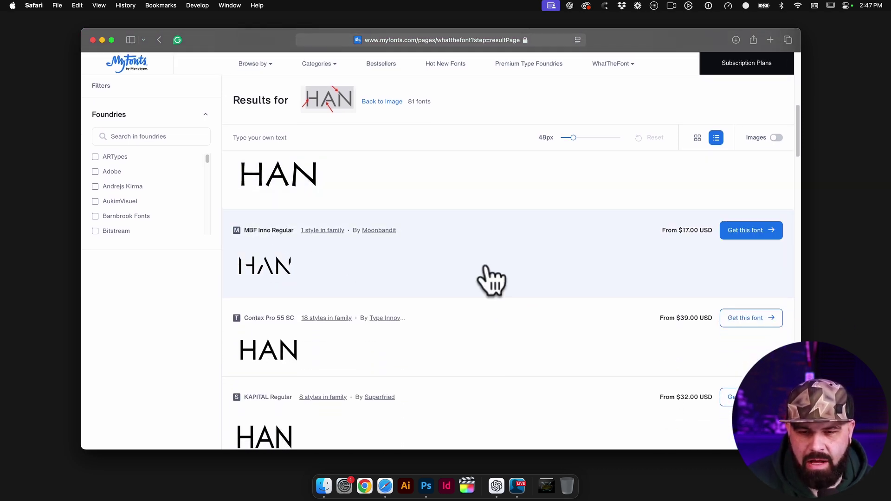
{"action": "scroll", "coordinate": [574, 293], "scroll_direction": "down", "scroll_amount": 12}
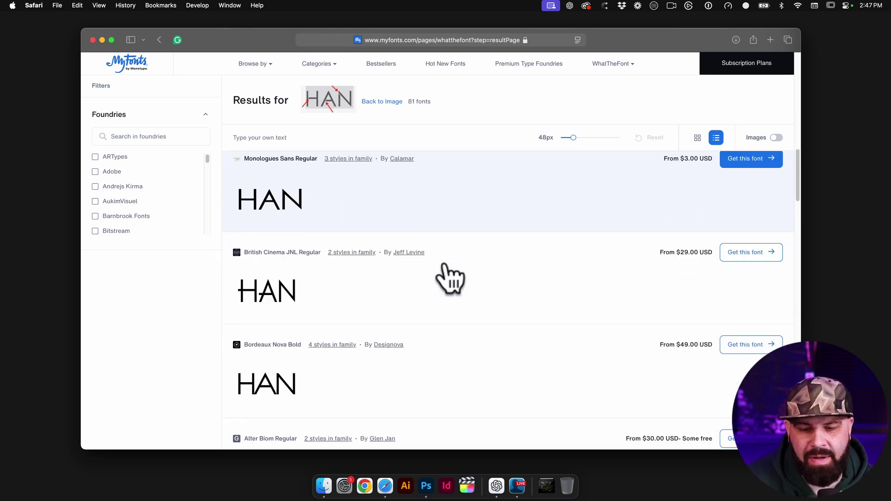
{"action": "scroll", "coordinate": [442, 284], "scroll_direction": "down", "scroll_amount": 15}
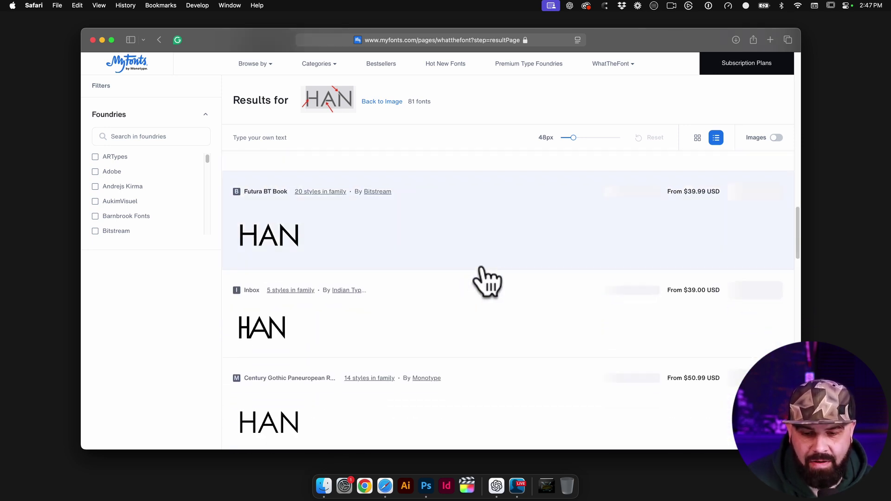
{"action": "scroll", "coordinate": [487, 282], "scroll_direction": "down", "scroll_amount": 10}
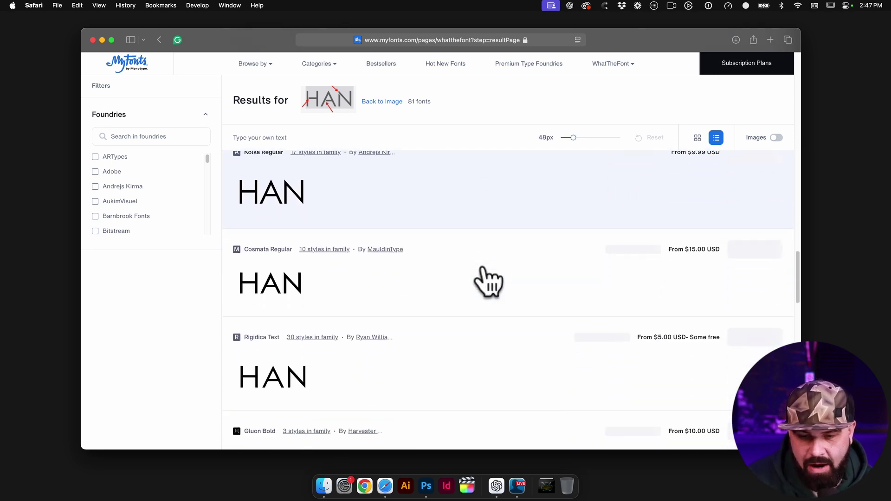
{"action": "scroll", "coordinate": [488, 282], "scroll_direction": "down", "scroll_amount": 12}
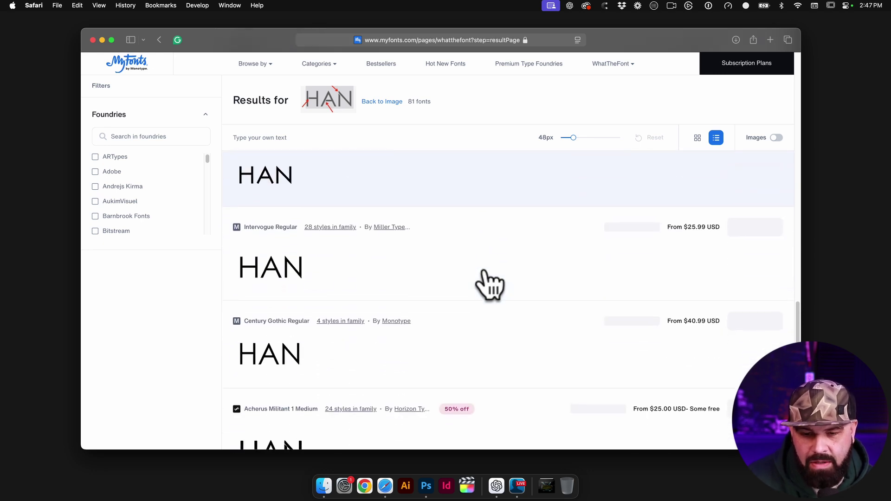
{"action": "scroll", "coordinate": [488, 282], "scroll_direction": "down", "scroll_amount": 4}
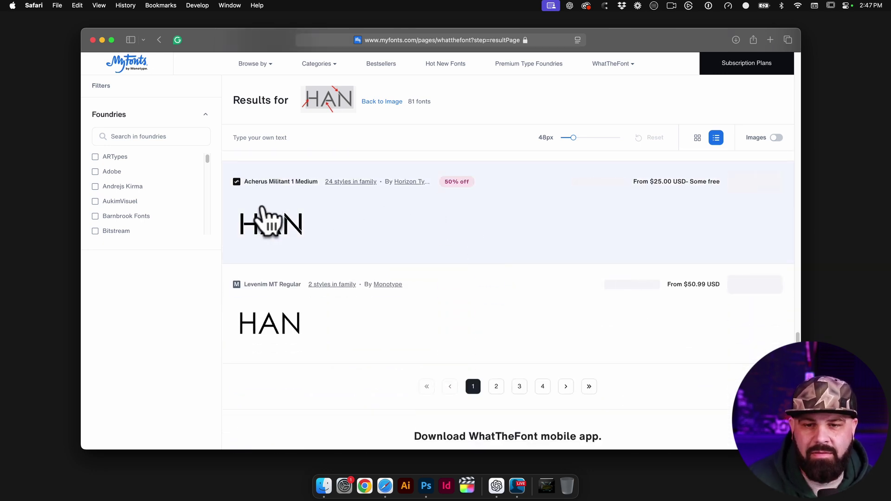
Preview HAN at size 240 on the Acherus Militant 1 Medium product page.
{"action": "left_click", "coordinate": [274, 235]}
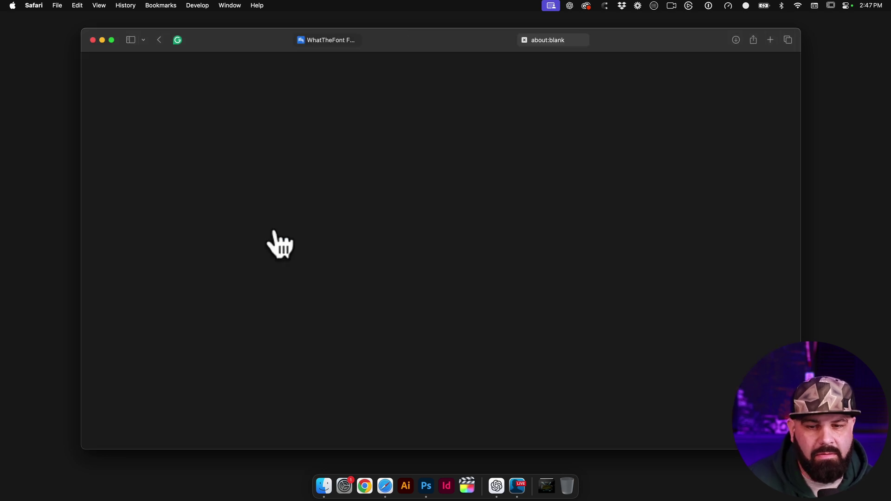
{"action": "scroll", "coordinate": [428, 289], "scroll_direction": "down", "scroll_amount": 2}
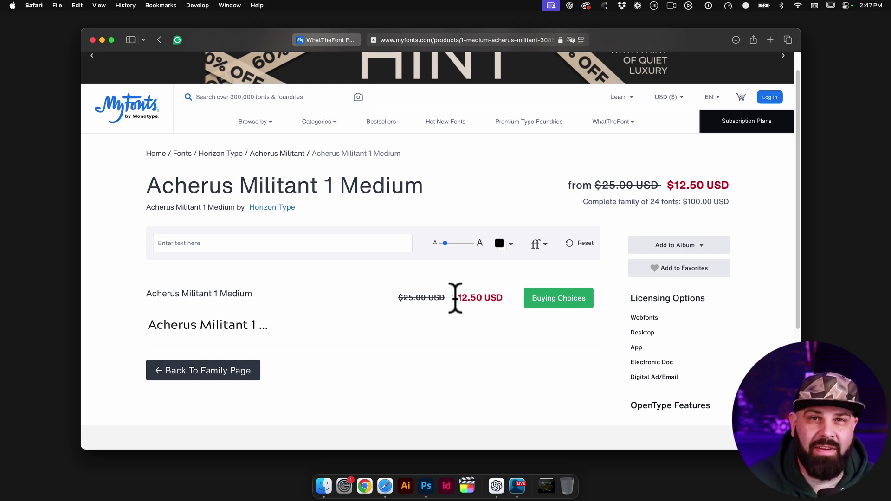
{"action": "scroll", "coordinate": [290, 316], "scroll_direction": "down", "scroll_amount": 2}
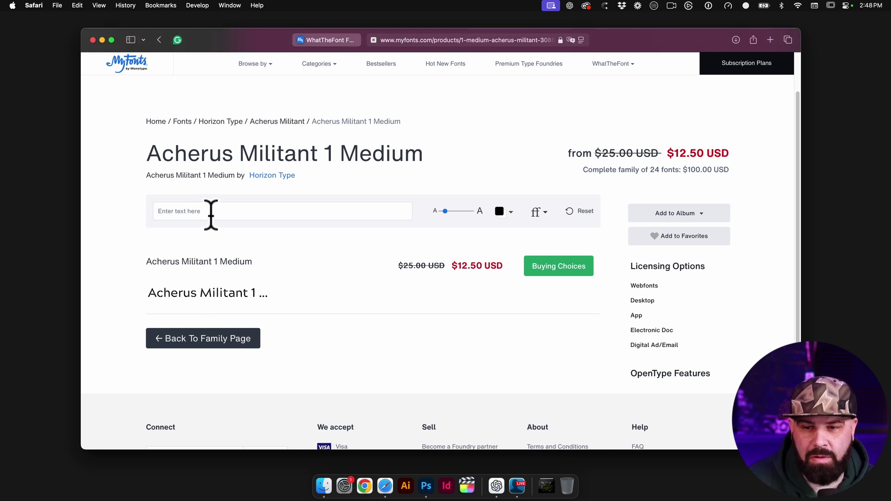
{"action": "left_click", "coordinate": [210, 215]}
{"action": "scroll", "coordinate": [210, 214], "scroll_direction": "up", "scroll_amount": 3}
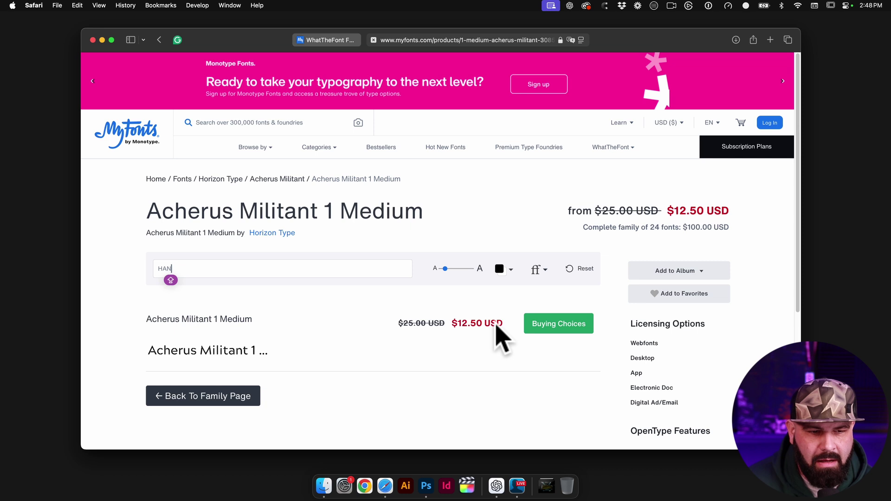
{"action": "left_click_drag", "start_coordinate": [445, 269], "coordinate": [454, 285]}
{"action": "scroll", "coordinate": [362, 342], "scroll_direction": "down", "scroll_amount": 3}
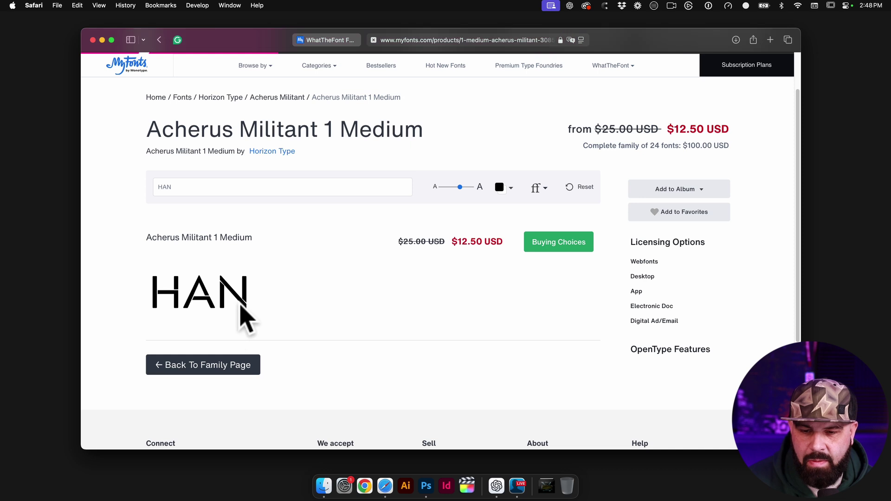
{"action": "mouse_move", "coordinate": [460, 188]}
{"action": "left_mouse_down"}
{"action": "mouse_move", "coordinate": [483, 183]}
{"action": "mouse_move", "coordinate": [460, 184]}
{"action": "left_mouse_up"}
{"action": "scroll", "coordinate": [347, 269], "scroll_direction": "down", "scroll_amount": 2}
{"action": "scroll", "coordinate": [348, 271], "scroll_direction": "down", "scroll_amount": 1}
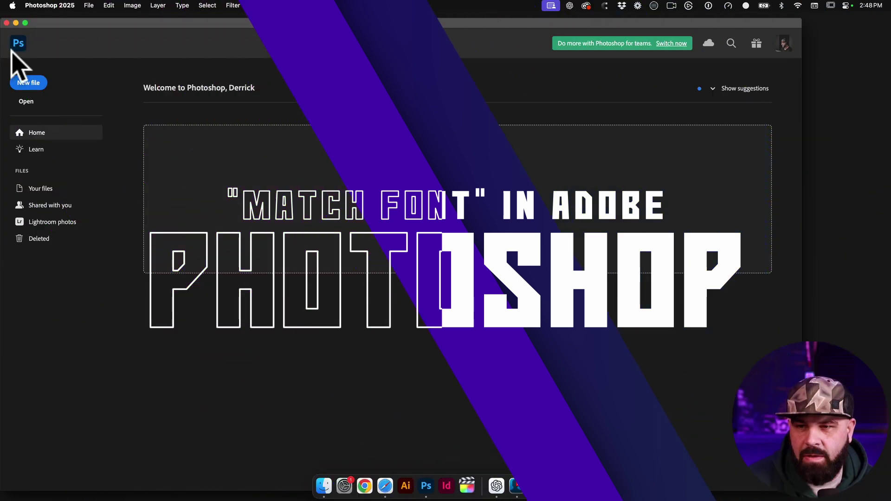
Create a new 242 × 136 px, 144 ppi document from the Clipboard preset.
{"action": "left_click", "coordinate": [31, 83]}
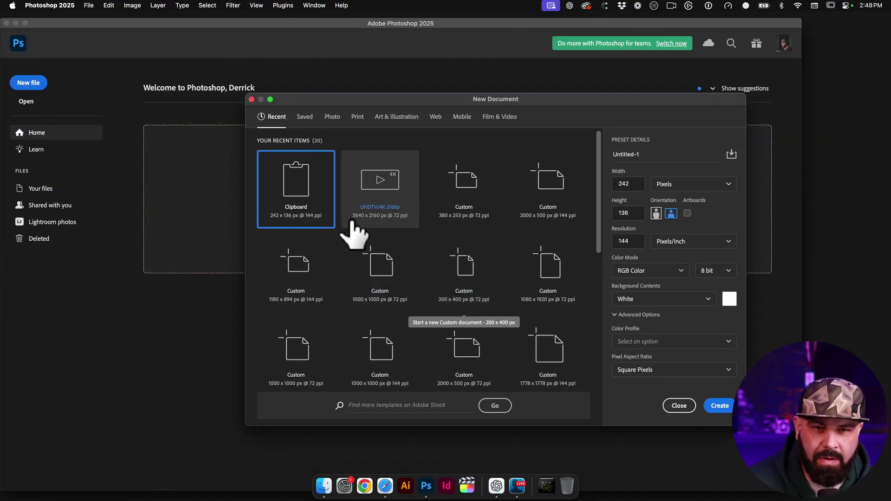
{"action": "left_click_drag", "start_coordinate": [292, 99], "coordinate": [268, 86]}
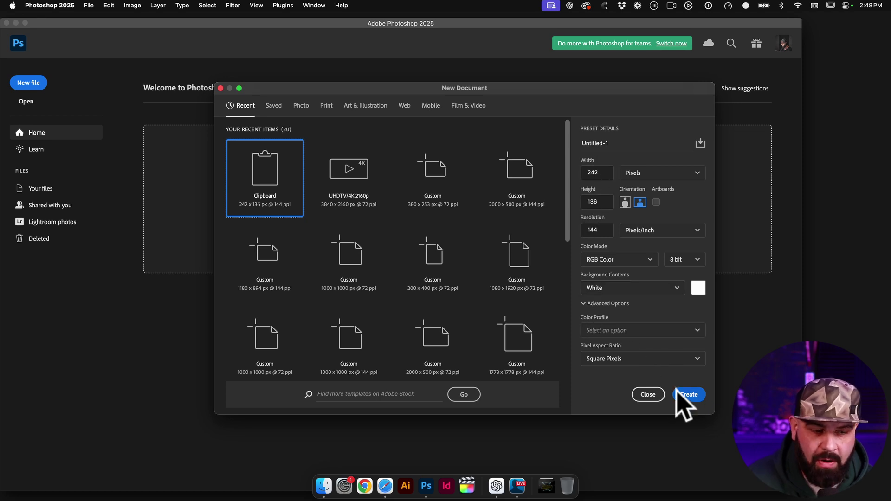
{"action": "left_click", "coordinate": [689, 396]}
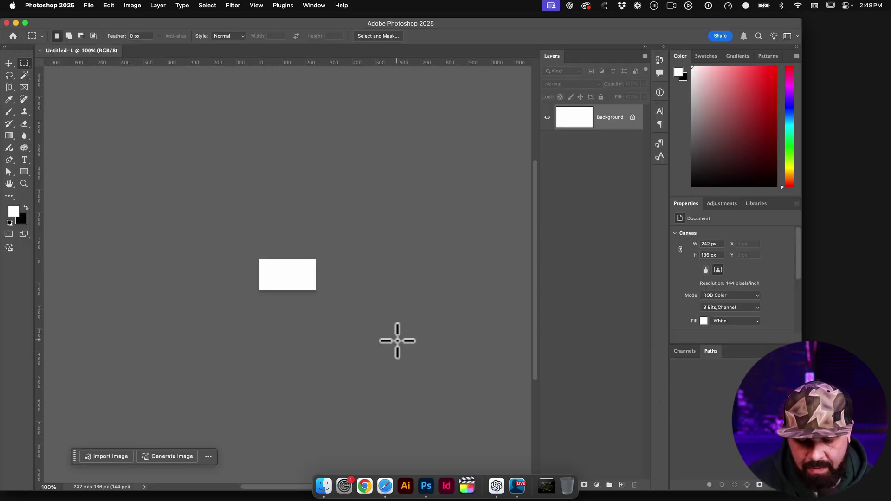
Paste the HAN screenshot as Layer 1, zoom in, and marquee-select the HAN lettering.
{"action": "key", "text": "super+v"}
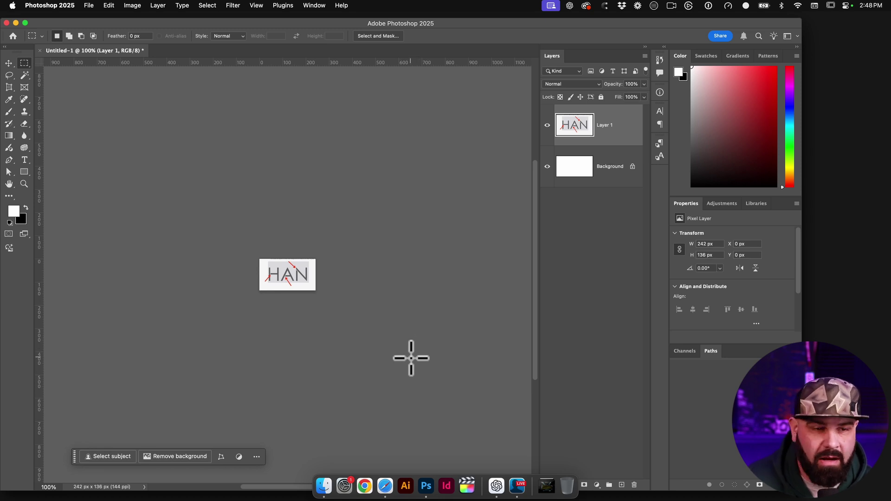
{"action": "left_click_drag", "start_coordinate": [285, 274], "coordinate": [352, 285]}
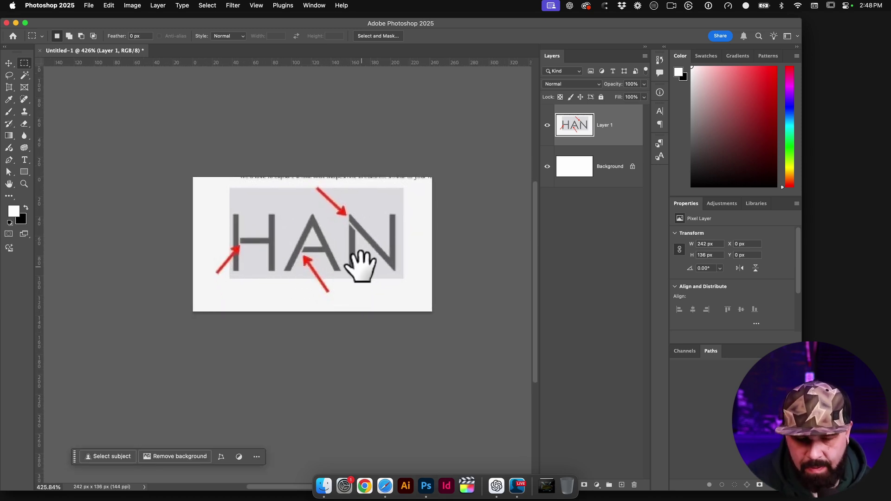
{"action": "left_click_drag", "start_coordinate": [298, 218], "coordinate": [312, 255]}
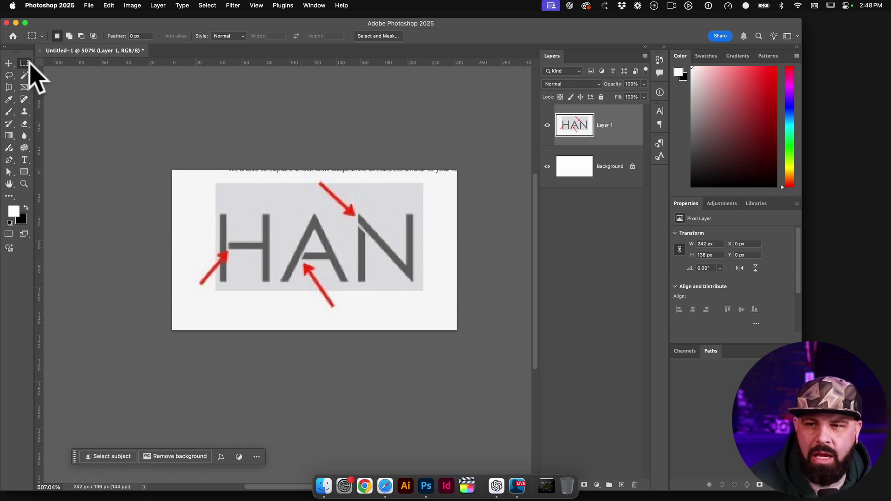
{"action": "left_click_drag", "start_coordinate": [217, 184], "coordinate": [422, 290]}
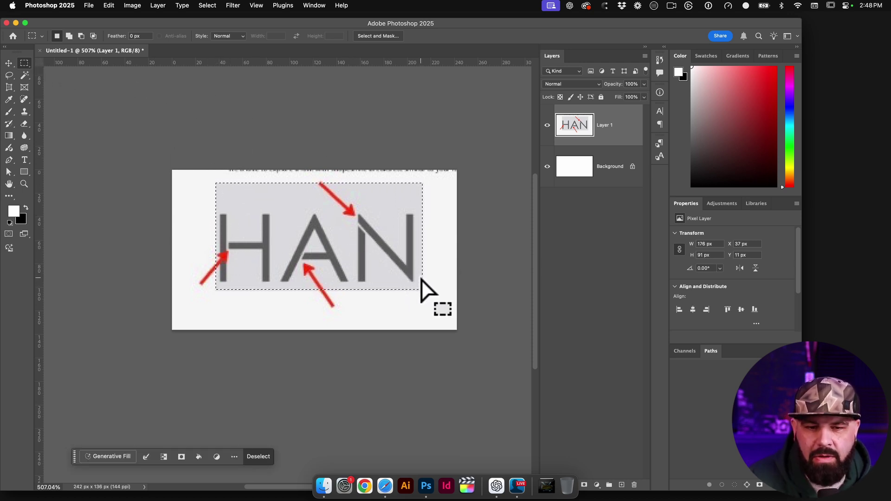
Run Type > Match Font on the selection and accept Avenir LT Std 45 Book.
{"action": "left_click", "coordinate": [177, 3]}
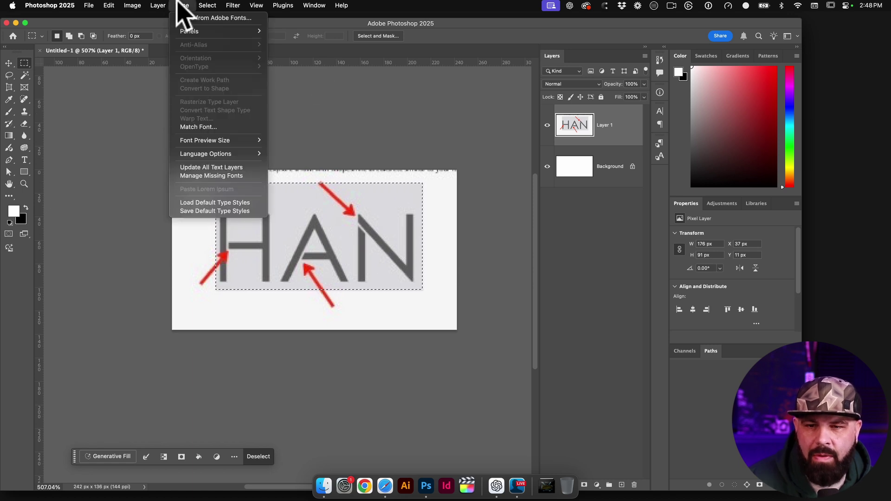
{"action": "left_click", "coordinate": [209, 127]}
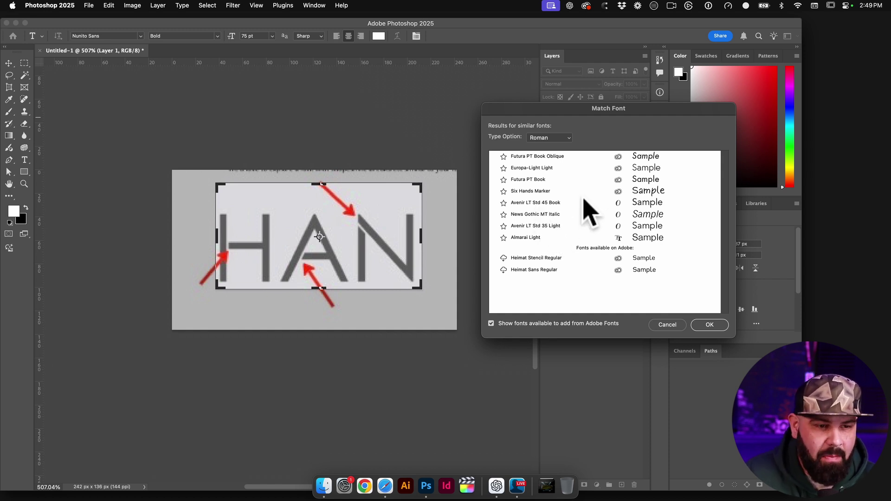
{"action": "left_click", "coordinate": [553, 204]}
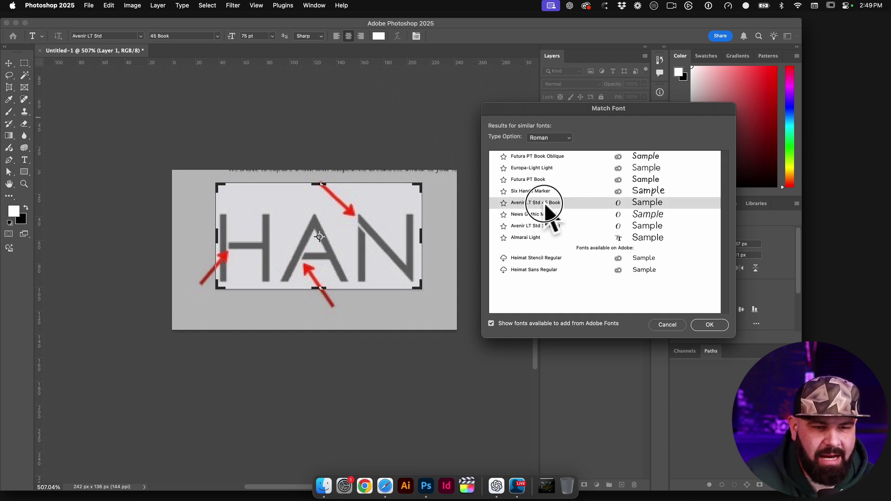
{"action": "left_click", "coordinate": [709, 325]}
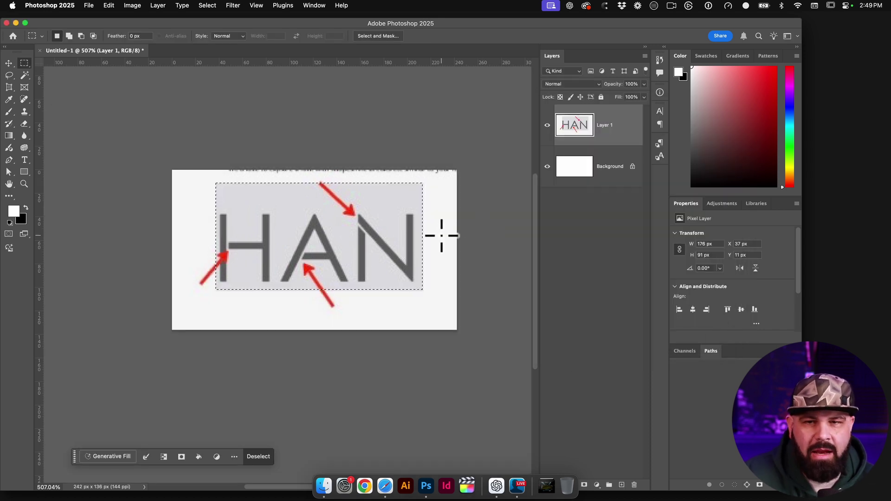
Add a HAN text layer coloured grey #5f5f5f sampled from the original letters.
{"action": "key", "text": "t"}
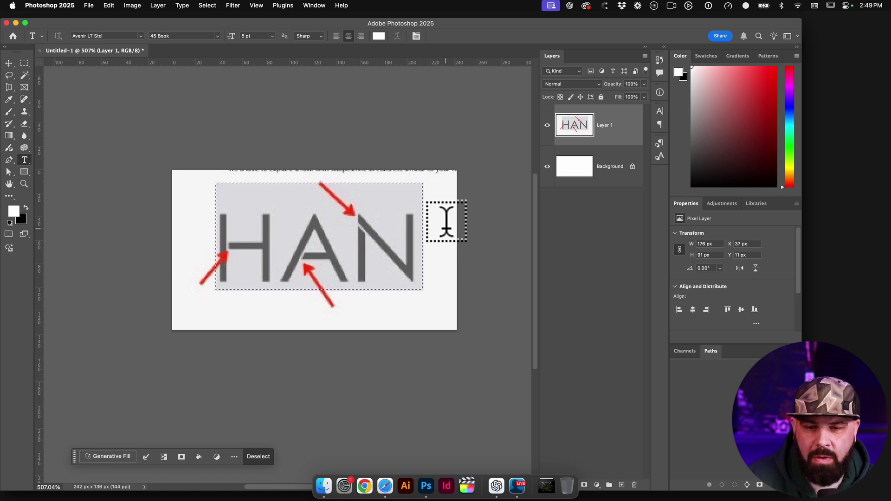
{"action": "left_click", "coordinate": [206, 222]}
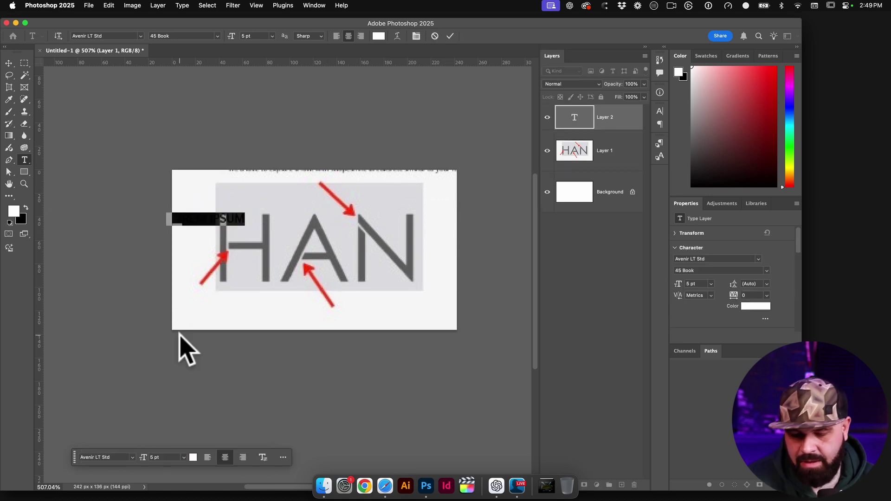
{"action": "type", "text": "text"}
{"action": "key", "text": "ctrl+a"}
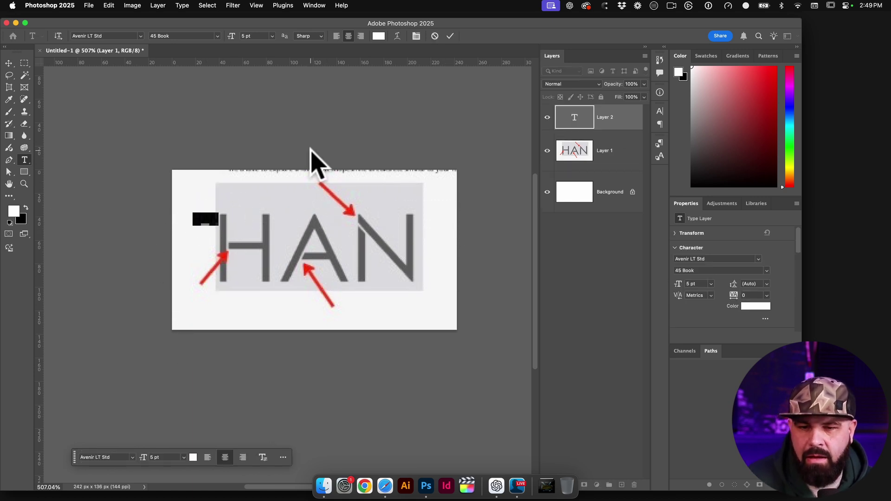
{"action": "left_click", "coordinate": [379, 36]}
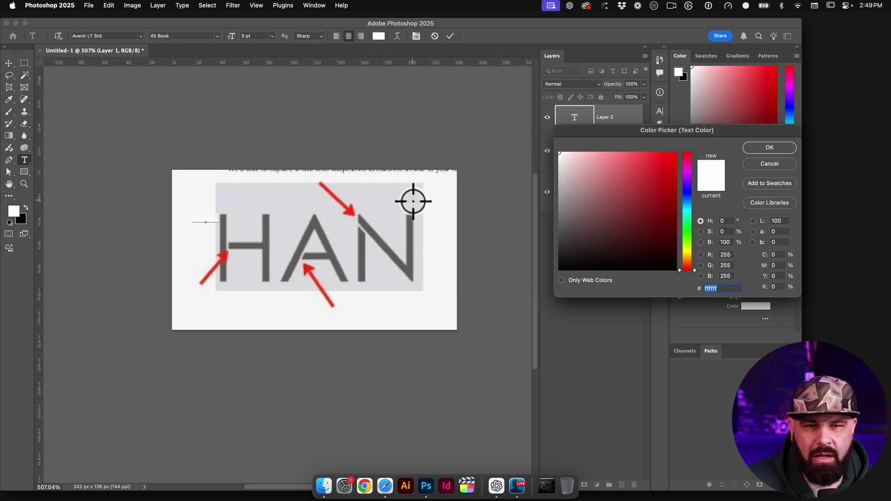
{"action": "left_click", "coordinate": [366, 228]}
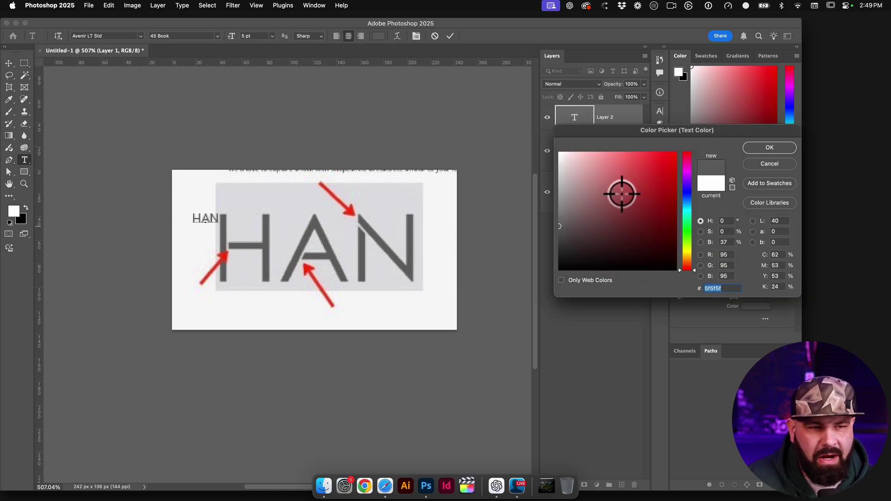
{"action": "left_click", "coordinate": [770, 147]}
{"action": "left_click", "coordinate": [9, 63]}
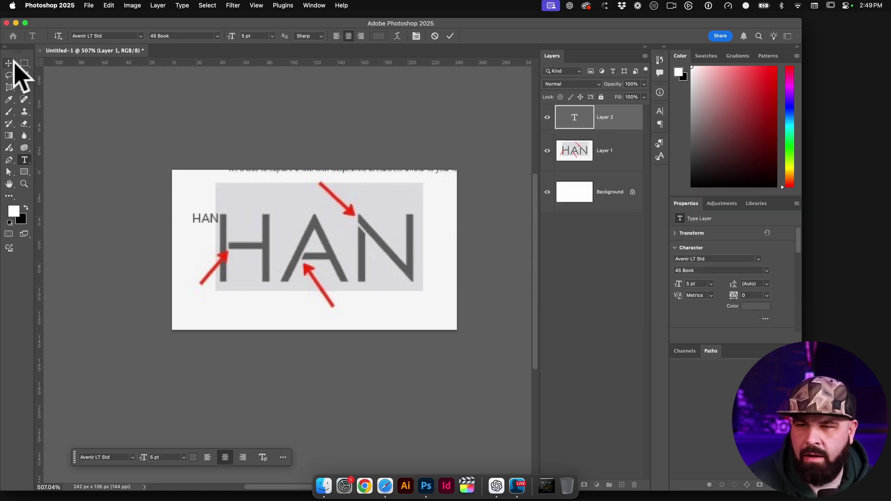
Scale the HAN text to about 40.84 pt and place it over the original lettering.
{"action": "key", "text": "ctrl+t"}
{"action": "left_click_drag", "start_coordinate": [219, 226], "coordinate": [410, 309]}
{"action": "left_click_drag", "start_coordinate": [370, 283], "coordinate": [404, 273]}
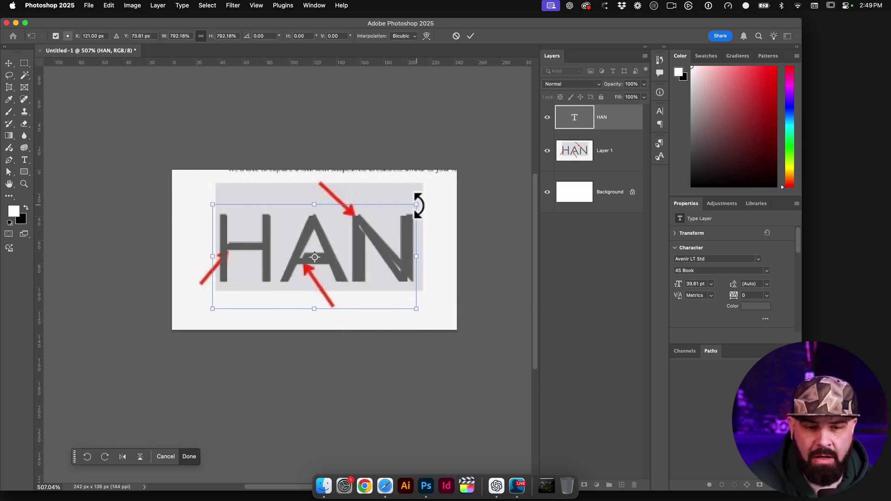
{"action": "left_click_drag", "start_coordinate": [418, 204], "coordinate": [422, 201]}
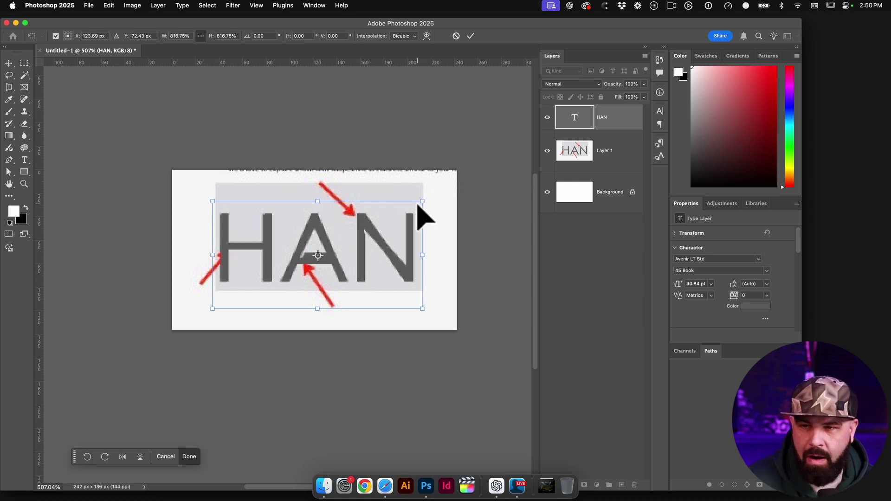
Commit the transform and toggle Layer 1 and HAN visibility to compare them.
{"action": "left_click", "coordinate": [472, 36]}
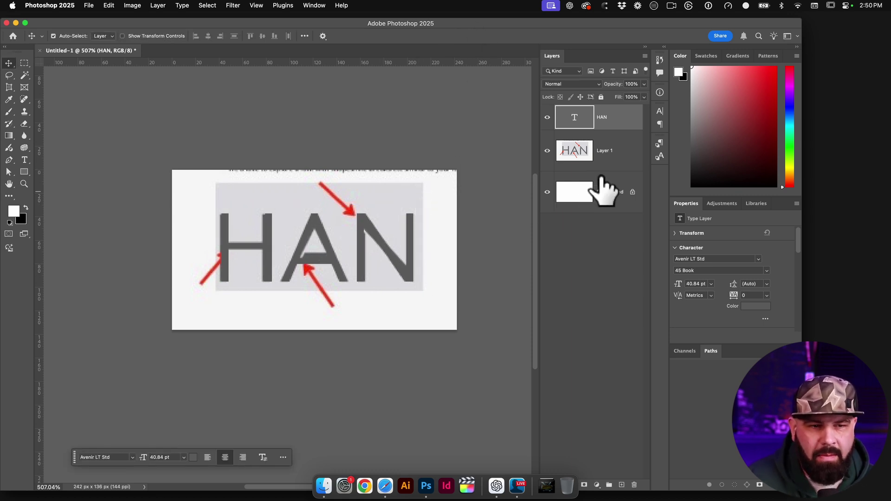
{"action": "left_click", "coordinate": [561, 160]}
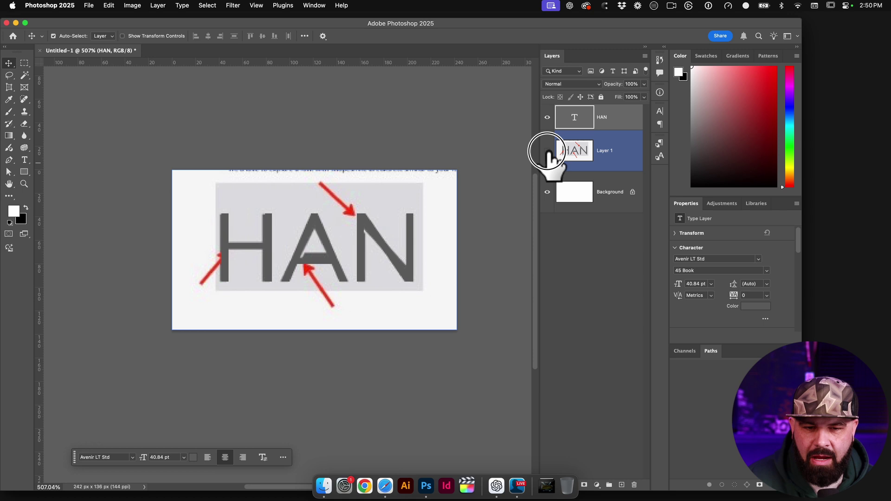
{"action": "left_click", "coordinate": [547, 150]}
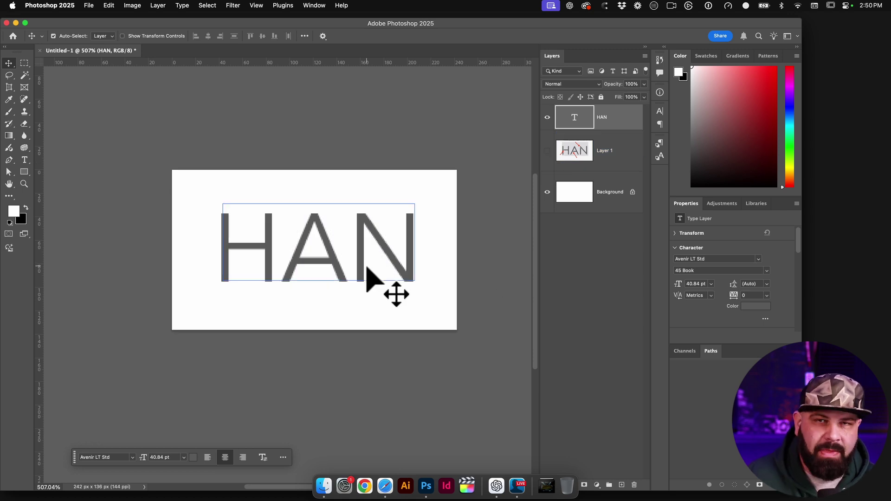
{"action": "left_click", "coordinate": [547, 150]}
{"action": "left_click", "coordinate": [547, 117]}
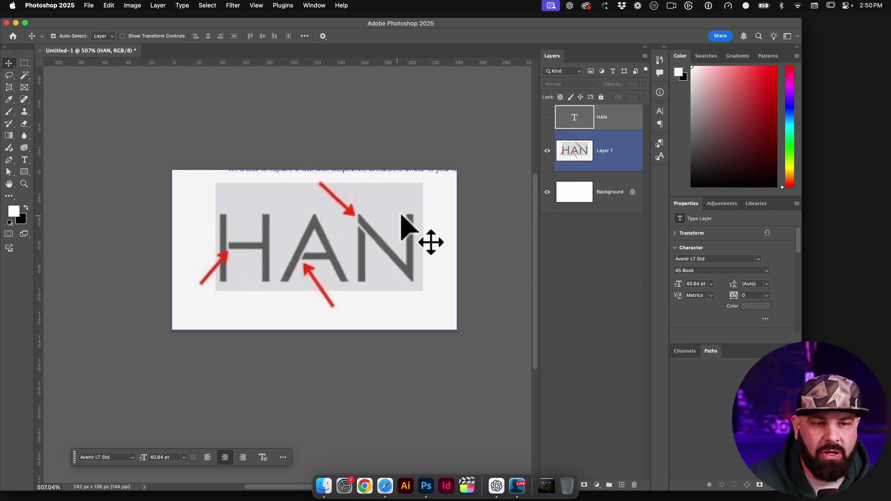
{"action": "left_click", "coordinate": [548, 119]}
Hide the HAN layer, show the screenshot, and select Layer 1 alone.
{"action": "left_click", "coordinate": [548, 150]}
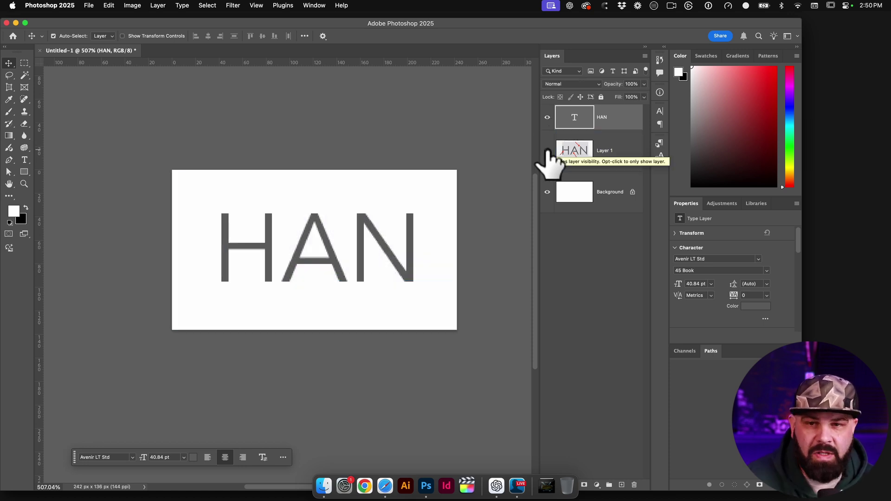
{"action": "left_click", "coordinate": [548, 117]}
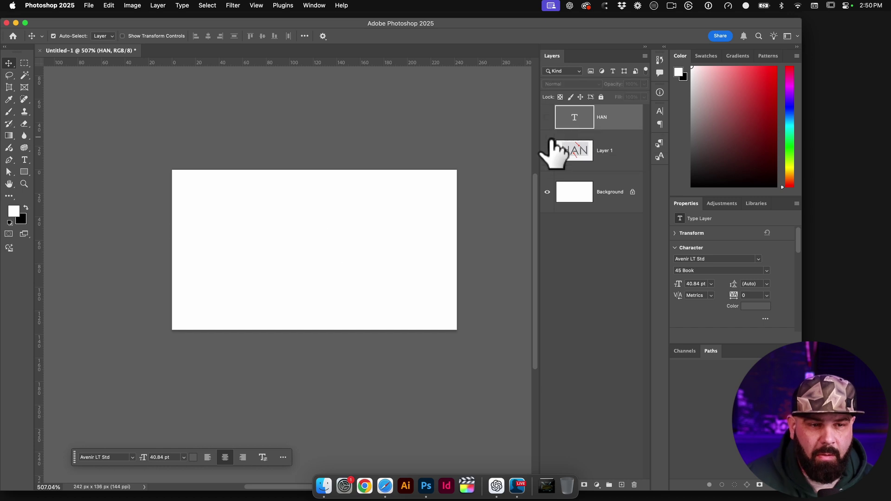
{"action": "left_click", "coordinate": [547, 150]}
{"action": "left_click", "coordinate": [569, 150]}
{"action": "left_click", "coordinate": [572, 153]}
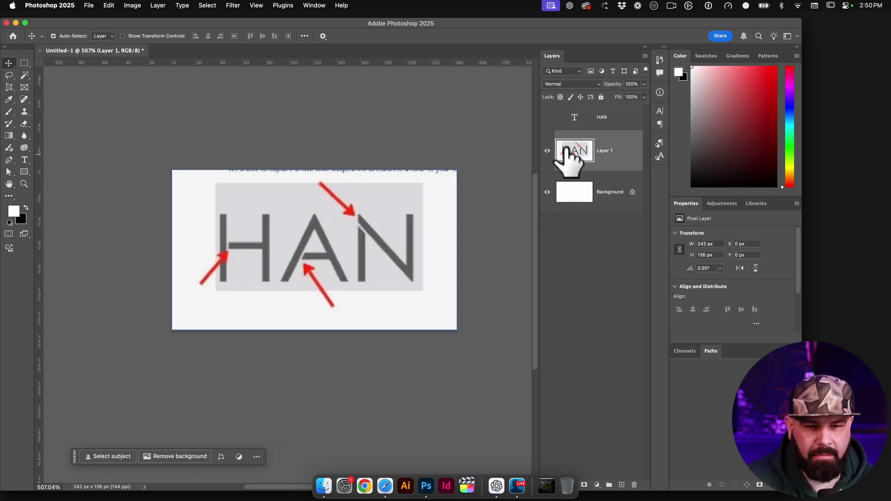
Lasso-select the upper and lower red arrows around the HAN letters.
{"action": "key", "text": "l"}
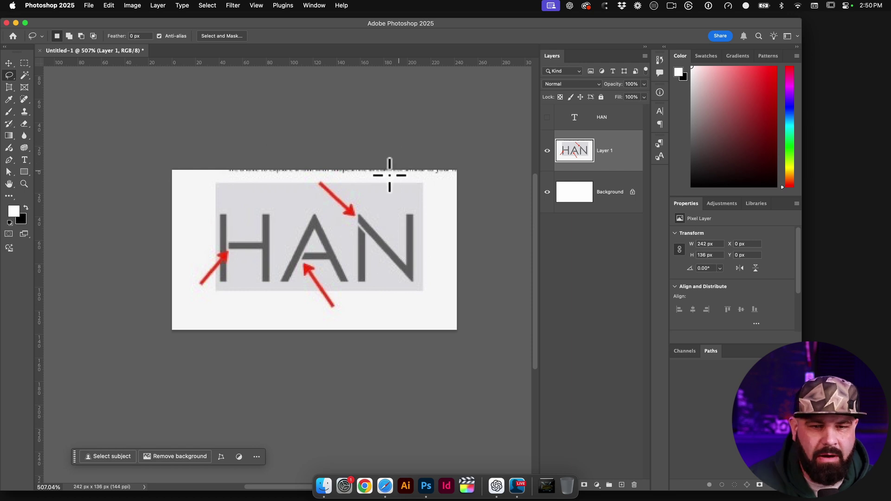
{"action": "mouse_move", "coordinate": [325, 179]}
{"action": "left_mouse_down"}
{"action": "mouse_move", "coordinate": [340, 185]}
{"action": "mouse_move", "coordinate": [356, 215]}
{"action": "mouse_move", "coordinate": [329, 205]}
{"action": "mouse_move", "coordinate": [314, 178]}
{"action": "left_mouse_up"}
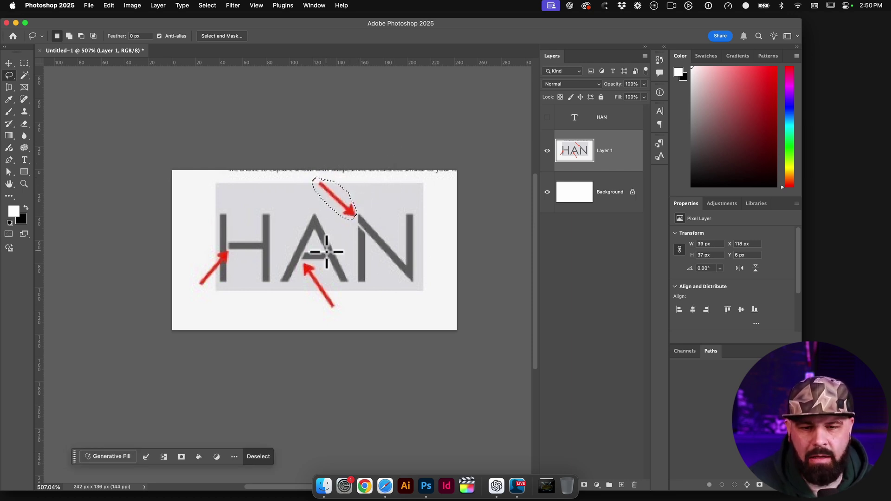
{"action": "mouse_move", "coordinate": [313, 263]}
{"action": "left_mouse_down"}
{"action": "mouse_move", "coordinate": [335, 306]}
{"action": "mouse_move", "coordinate": [323, 311]}
{"action": "mouse_move", "coordinate": [302, 279]}
{"action": "mouse_move", "coordinate": [306, 263]}
{"action": "mouse_move", "coordinate": [335, 280]}
{"action": "mouse_move", "coordinate": [333, 315]}
{"action": "mouse_move", "coordinate": [310, 300]}
{"action": "mouse_move", "coordinate": [311, 262]}
{"action": "left_mouse_up"}
{"action": "mouse_move", "coordinate": [222, 254]}
{"action": "left_mouse_down"}
{"action": "mouse_move", "coordinate": [202, 286]}
{"action": "mouse_move", "coordinate": [201, 266]}
{"action": "mouse_move", "coordinate": [221, 252]}
{"action": "left_mouse_up"}
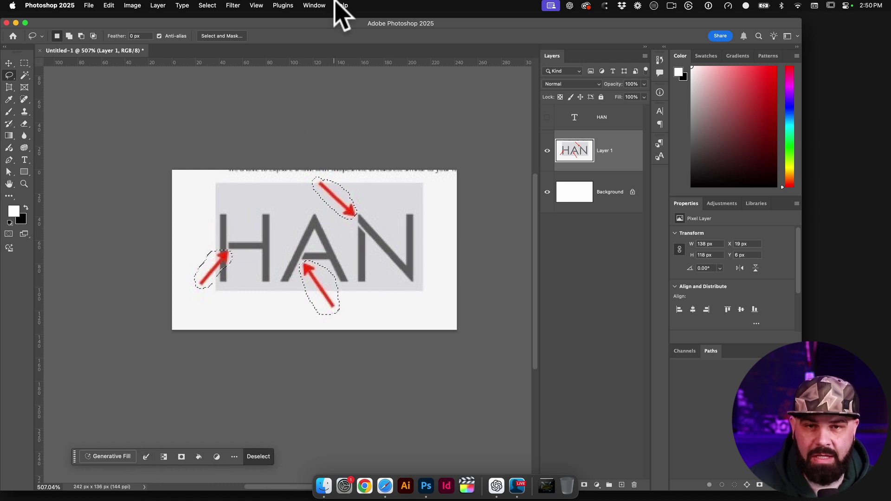
Run Generative Fill without a prompt to erase the red arrows.
{"action": "left_click", "coordinate": [312, 5]}
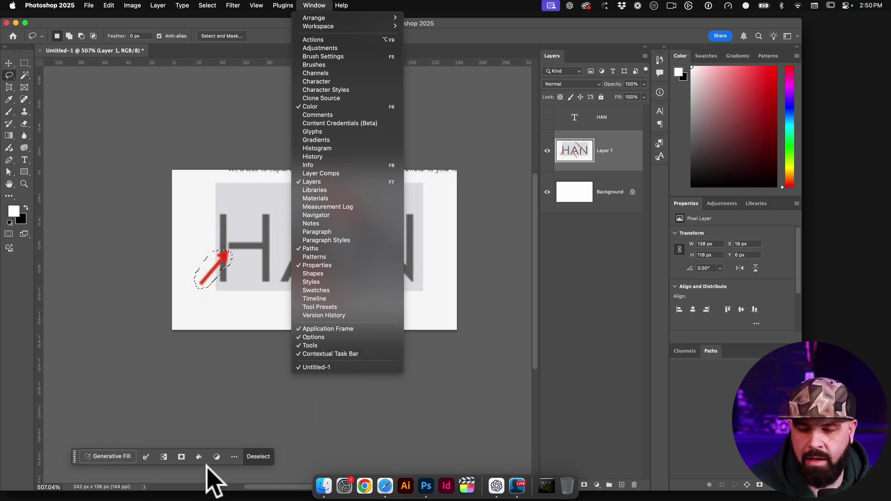
{"action": "left_click", "coordinate": [116, 469]}
{"action": "left_click", "coordinate": [120, 457]}
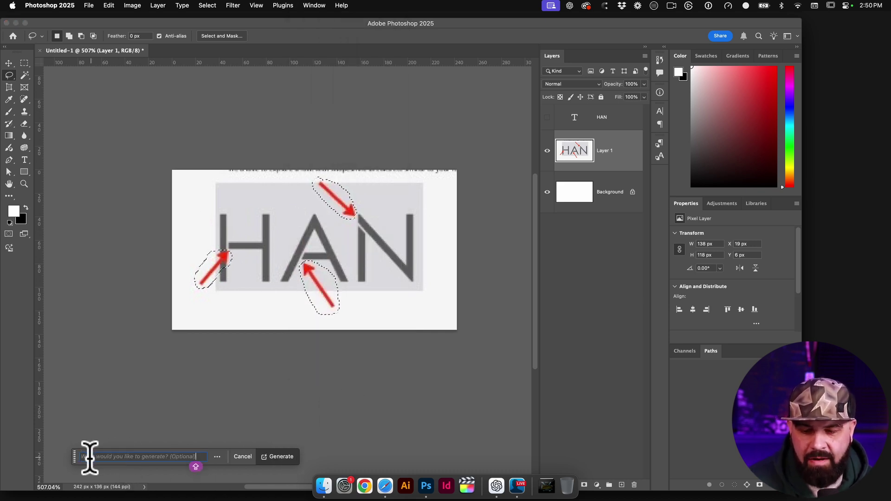
{"action": "left_click", "coordinate": [283, 456]}
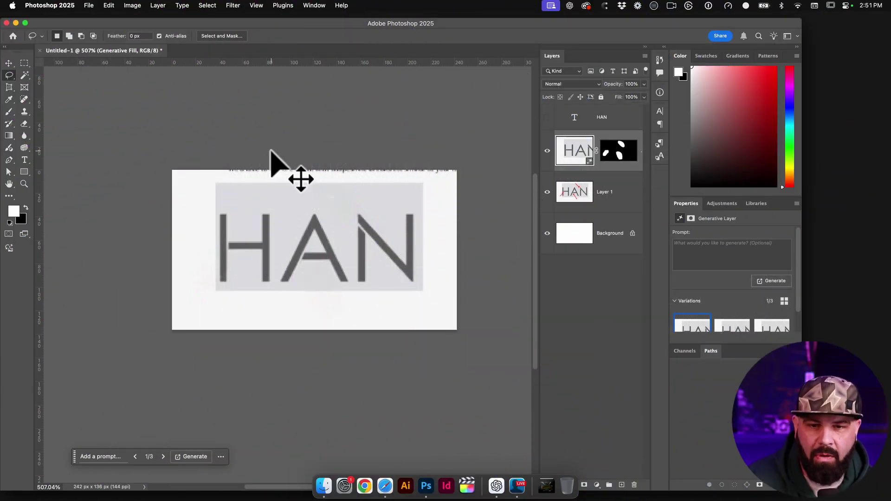
Screenshot the cleaned HAN lettering region to the clipboard and launch Adobe Illustrator from the Dock.
{"action": "key", "text": "super+shift+4"}
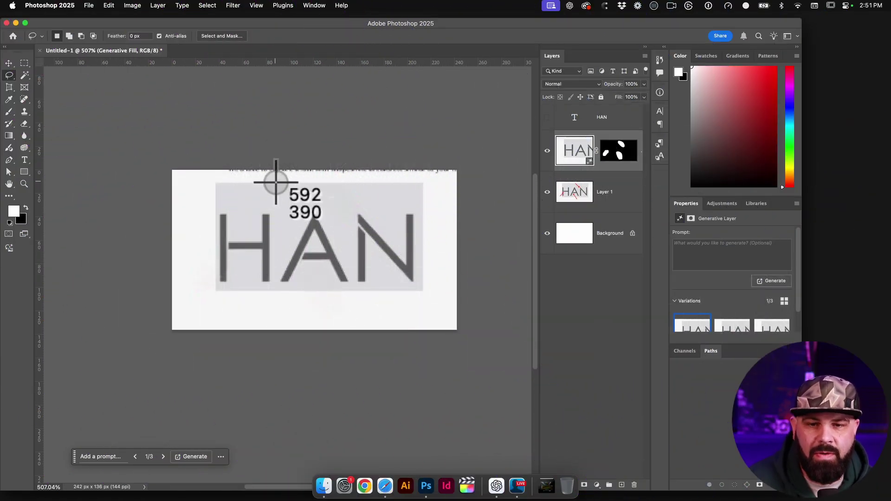
{"action": "left_click_drag", "start_coordinate": [218, 189], "coordinate": [420, 288]}
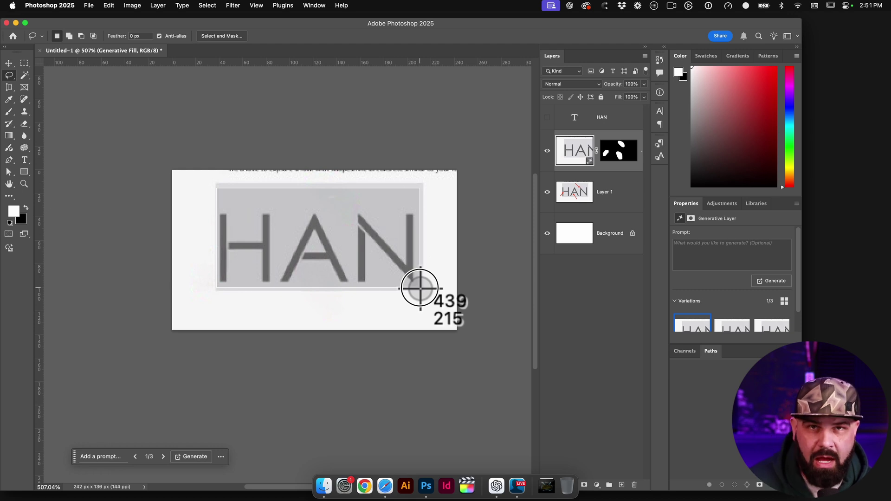
{"action": "left_click_drag", "start_coordinate": [420, 289], "coordinate": [420, 289]}
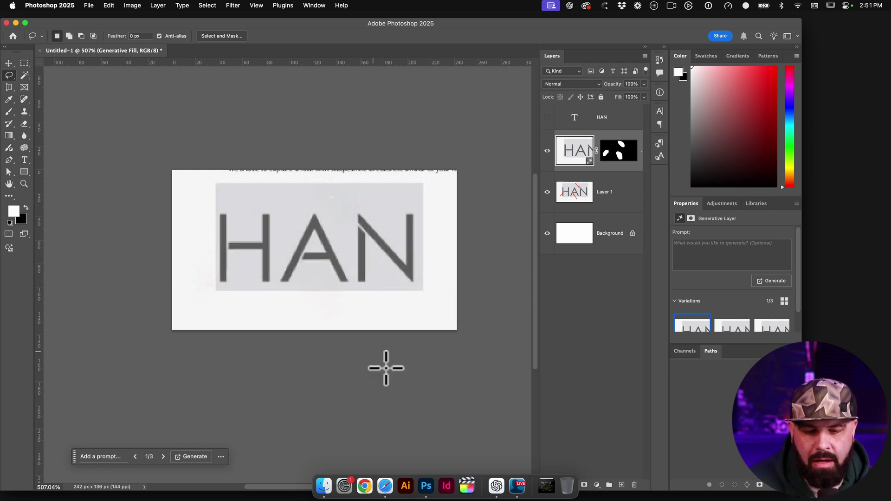
{"action": "left_click", "coordinate": [405, 486]}
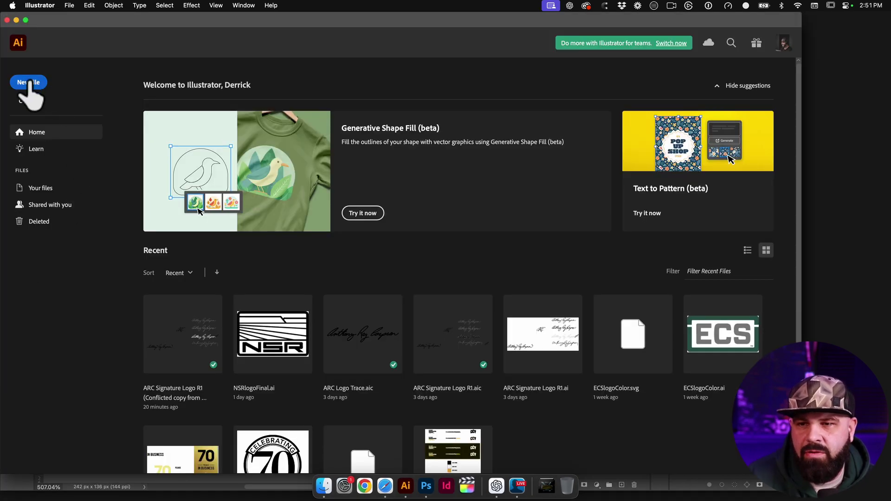
Create a landscape Letter print document and paste the HAN screenshot onto its artboard.
{"action": "left_click", "coordinate": [28, 82]}
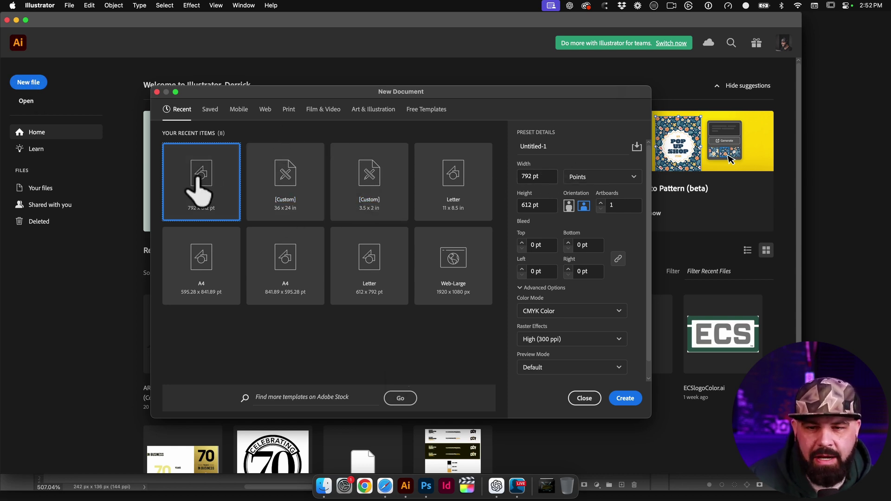
{"action": "left_click", "coordinate": [289, 114]}
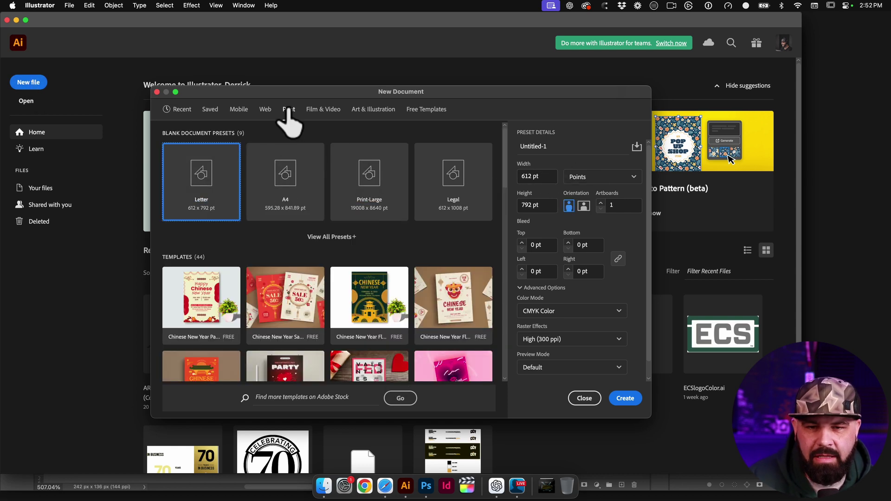
{"action": "left_click", "coordinate": [584, 206]}
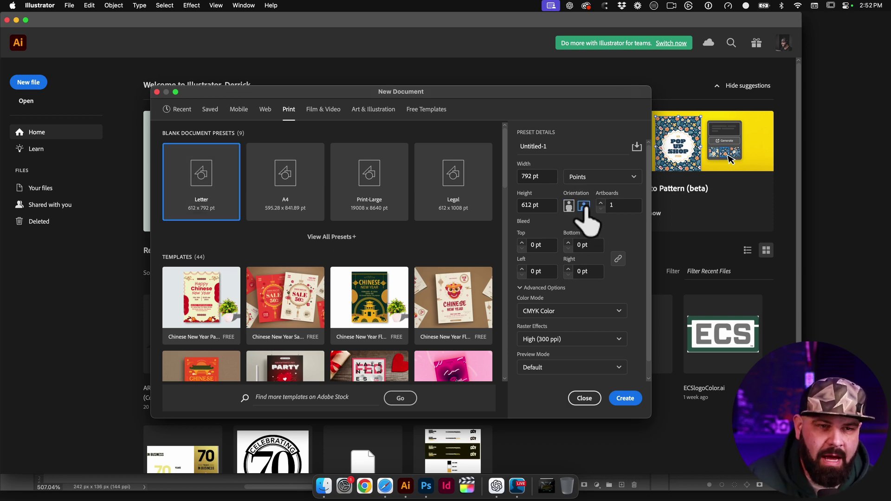
{"action": "left_click", "coordinate": [625, 398]}
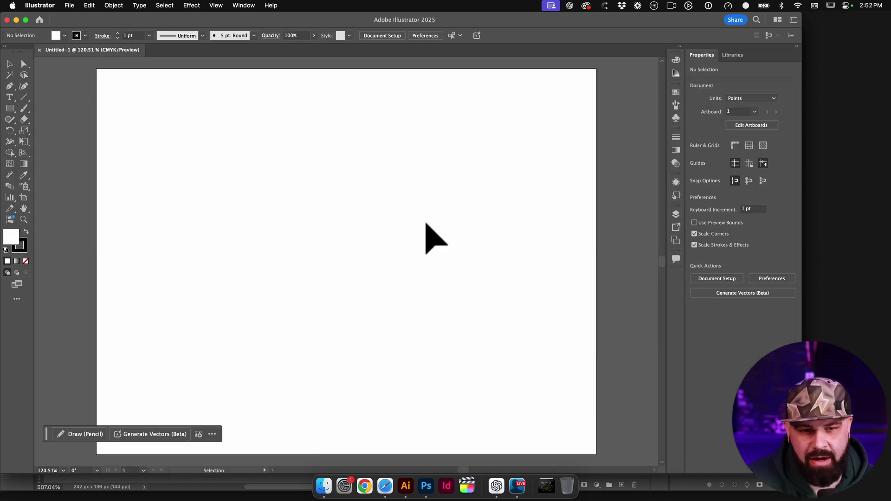
{"action": "key", "text": "super+v"}
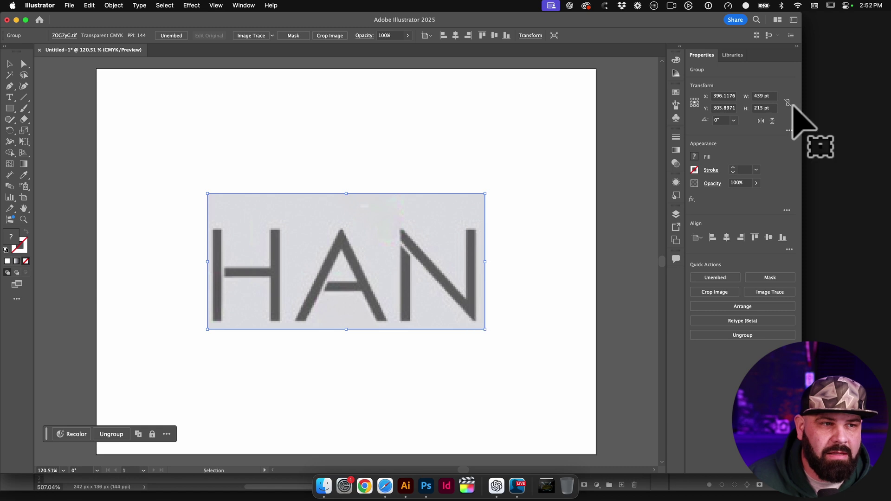
Switch to the Essentials Classic workspace and reset its layout.
{"action": "left_click", "coordinate": [794, 20]}
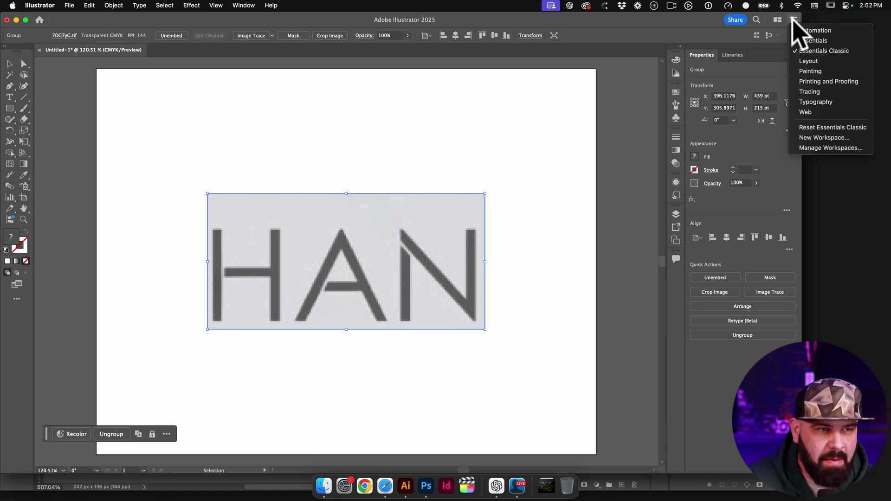
{"action": "left_click", "coordinate": [831, 51]}
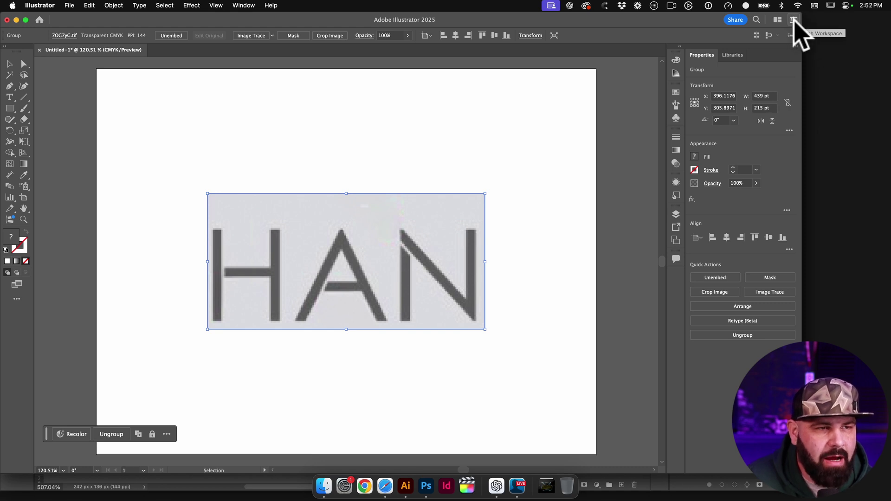
{"action": "left_click", "coordinate": [795, 21]}
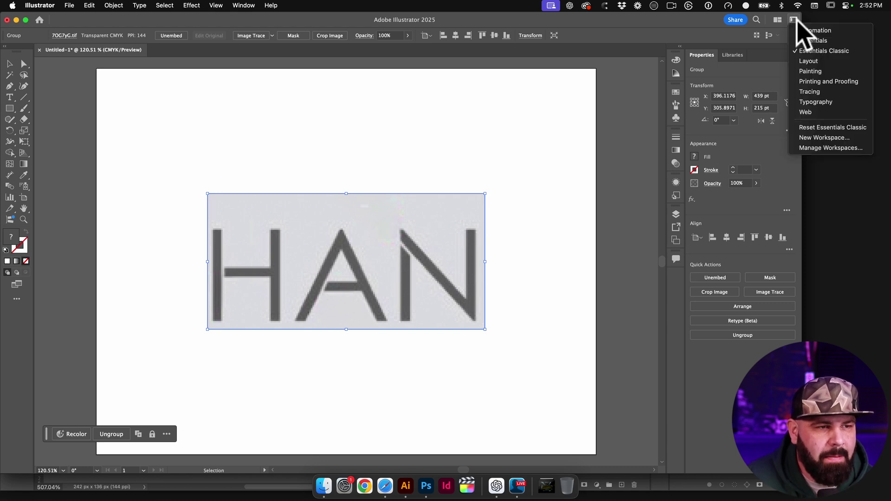
{"action": "left_click", "coordinate": [817, 127]}
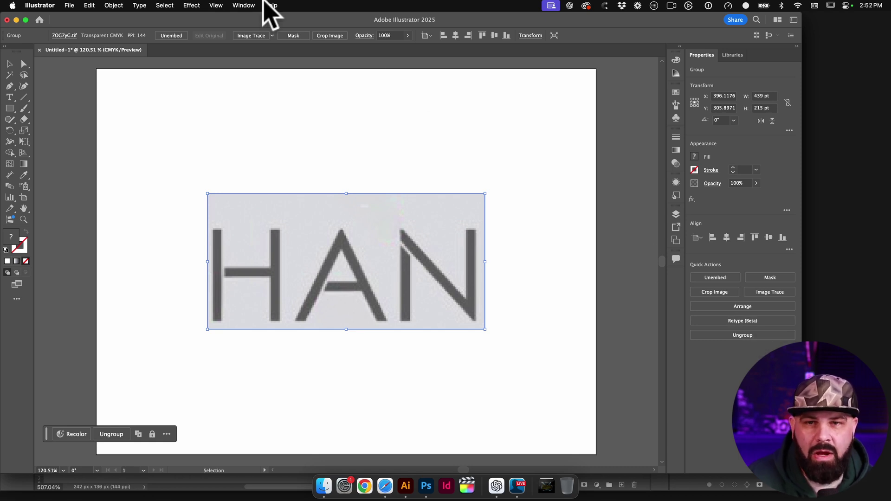
Start Type > Retype (Beta) > Edit Text on the HAN image.
{"action": "left_click", "coordinate": [244, 6]}
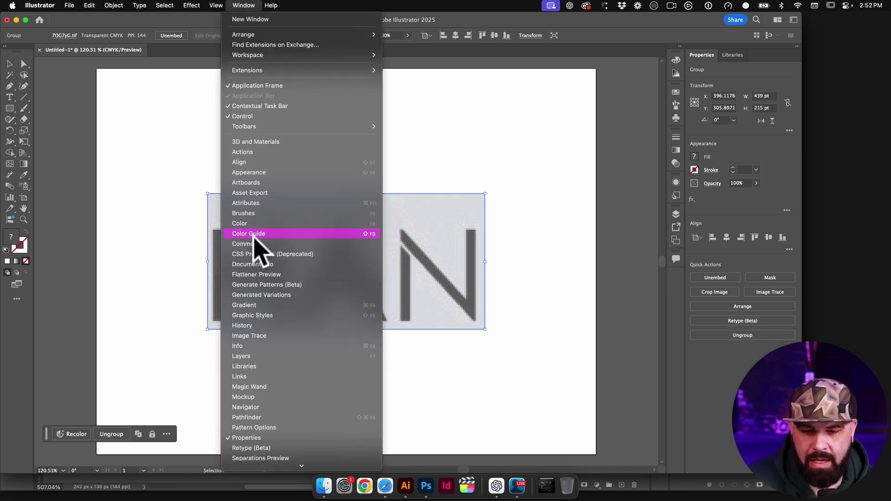
{"action": "mouse_move", "coordinate": [135, 6]}
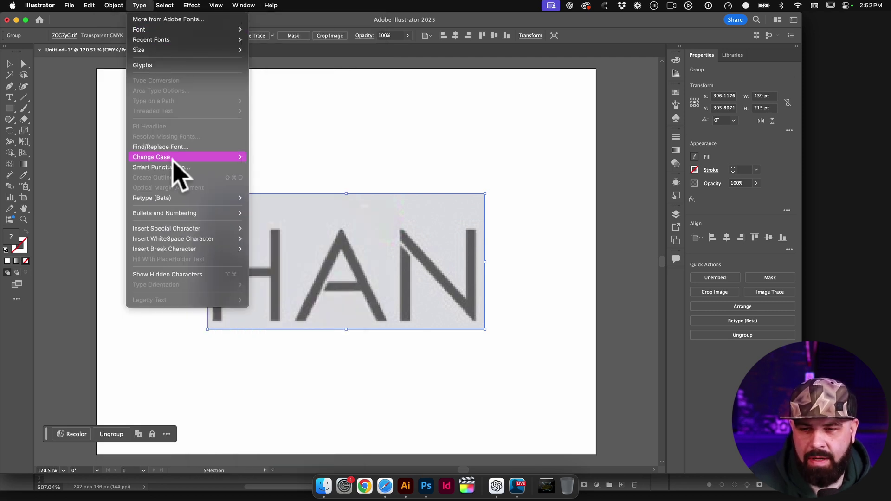
{"action": "mouse_move", "coordinate": [173, 200]}
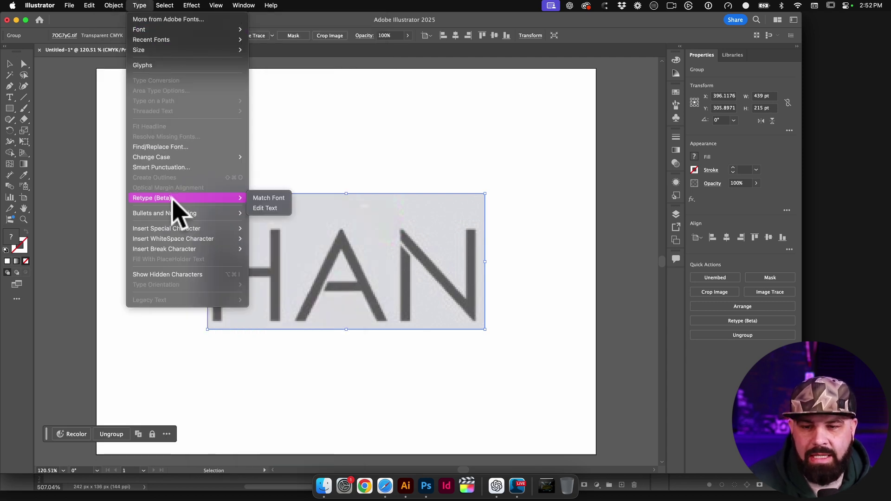
{"action": "left_click", "coordinate": [265, 208]}
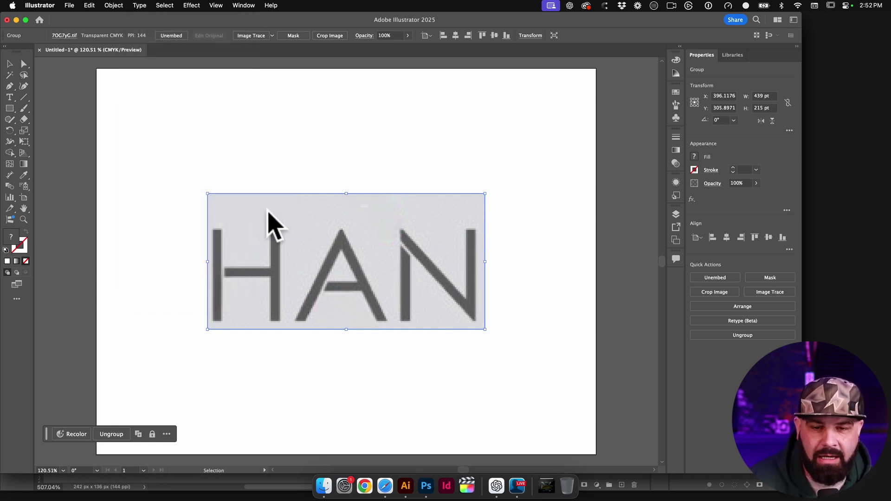
Apply the GoodTimesBk-Regular font match to the HAN image in Retype and exit, keeping live text.
{"action": "left_click_drag", "start_coordinate": [439, 136], "coordinate": [573, 134]}
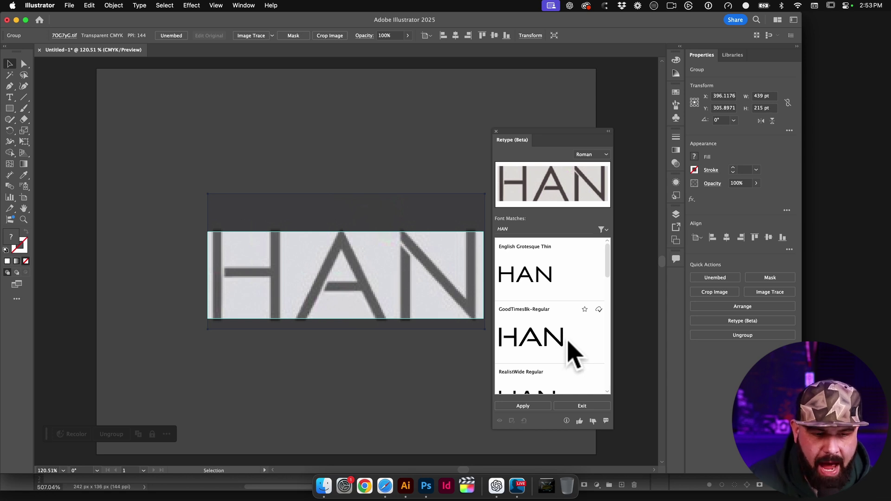
{"action": "scroll", "coordinate": [575, 355], "scroll_direction": "down", "scroll_amount": 5}
{"action": "scroll", "coordinate": [580, 355], "scroll_direction": "up", "scroll_amount": 5}
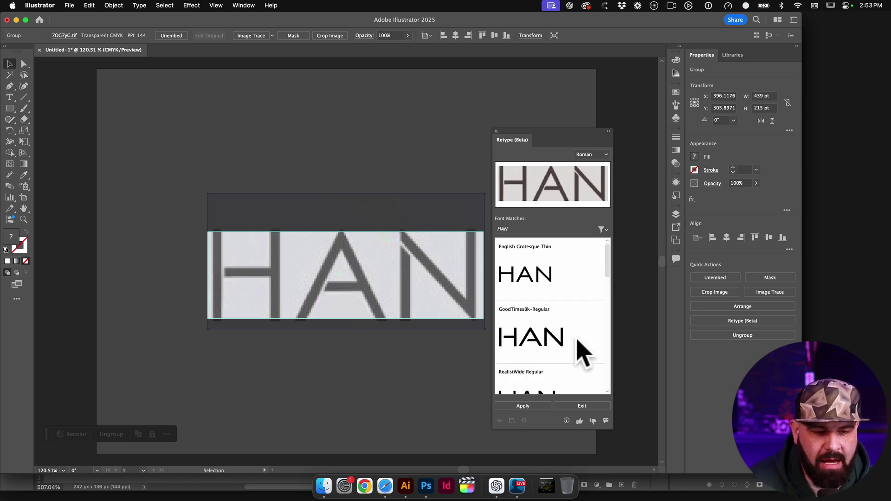
{"action": "left_click_drag", "start_coordinate": [607, 267], "coordinate": [615, 302]}
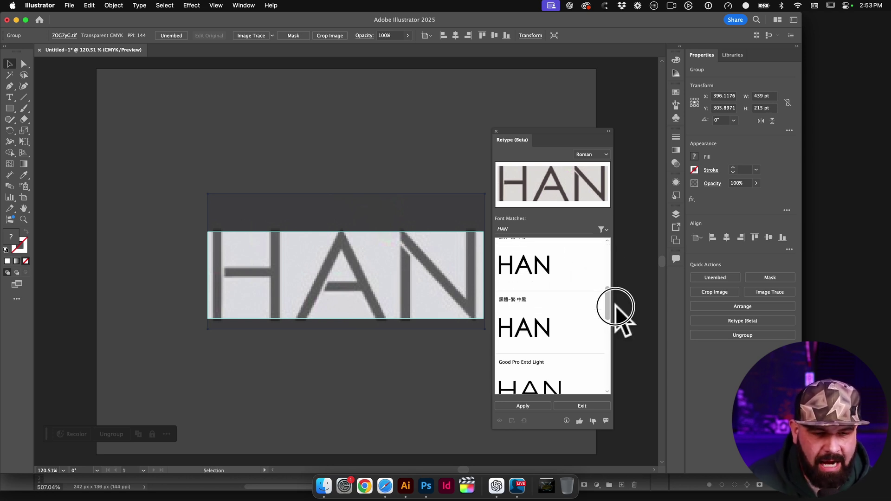
{"action": "left_click_drag", "start_coordinate": [616, 307], "coordinate": [609, 258]}
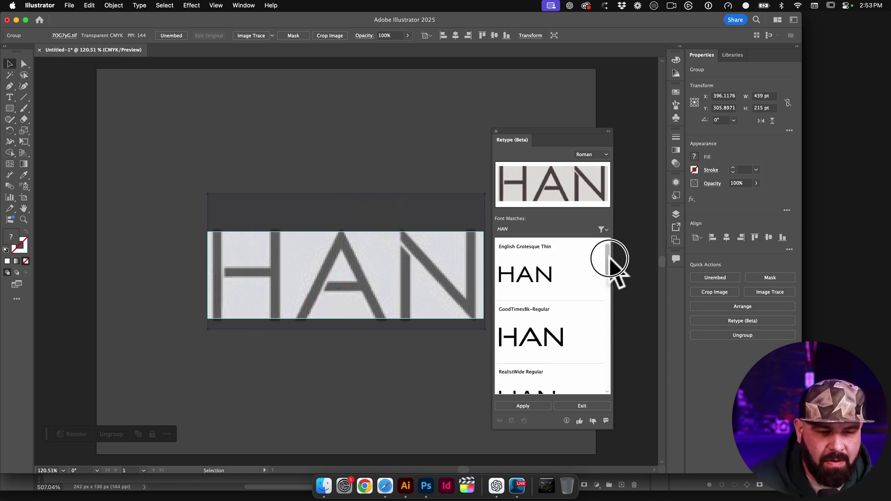
{"action": "left_click", "coordinate": [543, 339]}
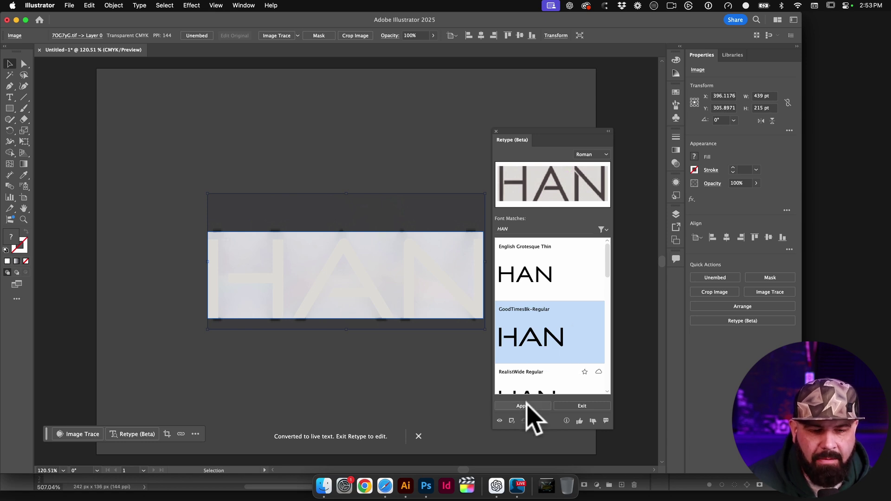
{"action": "left_click", "coordinate": [587, 405]}
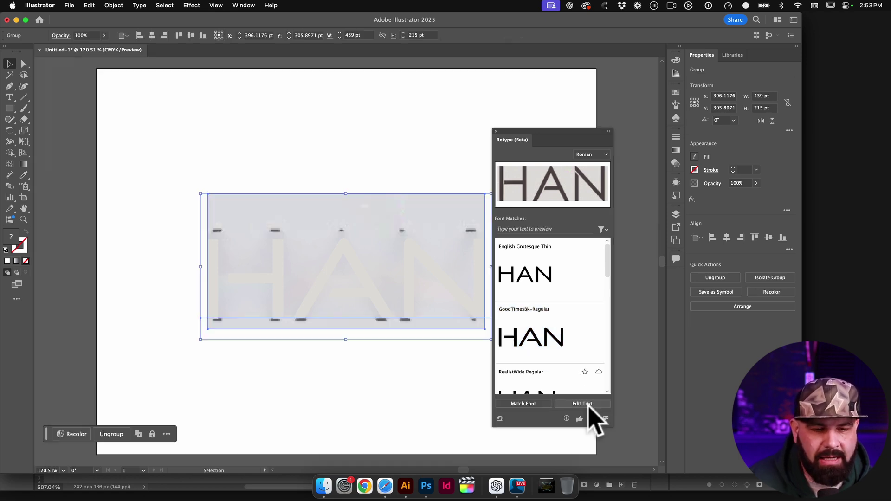
Close the font matching panel and type HELLO WORLD as a text line over the HAN image.
{"action": "left_click", "coordinate": [496, 131]}
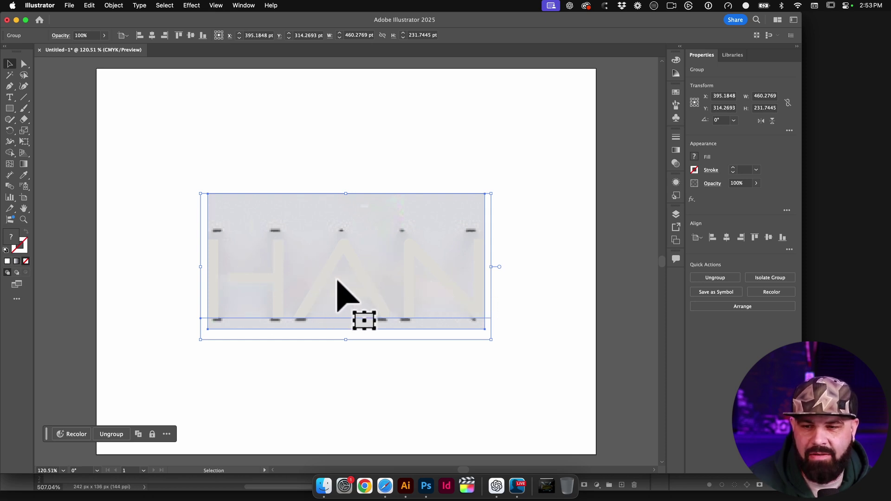
{"action": "scroll", "coordinate": [395, 272], "scroll_direction": "left", "scroll_amount": 2}
{"action": "scroll", "coordinate": [394, 271], "scroll_direction": "down", "scroll_amount": 1}
{"action": "key", "text": "t"}
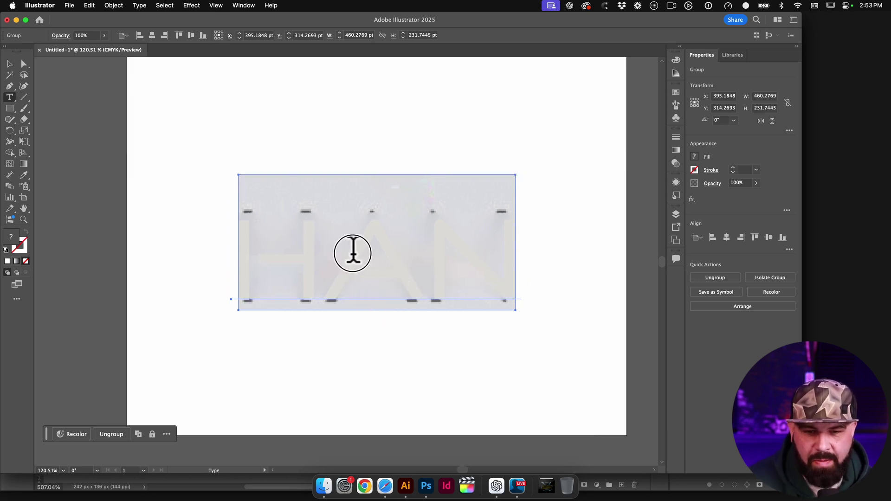
{"action": "left_click", "coordinate": [353, 253]}
{"action": "type", "text": "HELLO"}
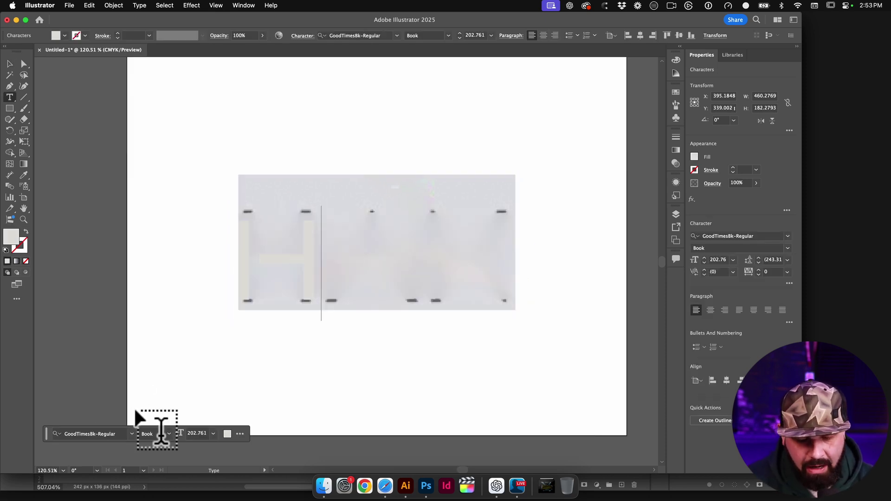
{"action": "left_click", "coordinate": [131, 244], "text": "super"}
Select the whole HELLO WORLD line and set its fill colour to black.
{"action": "left_click_drag", "start_coordinate": [457, 239], "coordinate": [395, 238]}
{"action": "triple_click", "coordinate": [402, 242]}
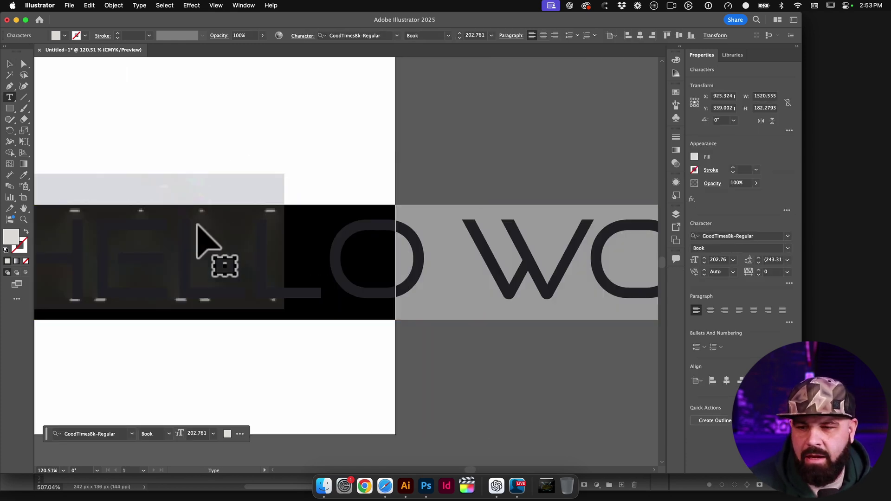
{"action": "double_click", "coordinate": [10, 237]}
{"action": "left_click_drag", "start_coordinate": [608, 239], "coordinate": [555, 255]}
{"action": "left_click", "coordinate": [750, 153]}
{"action": "key", "text": "Escape"}
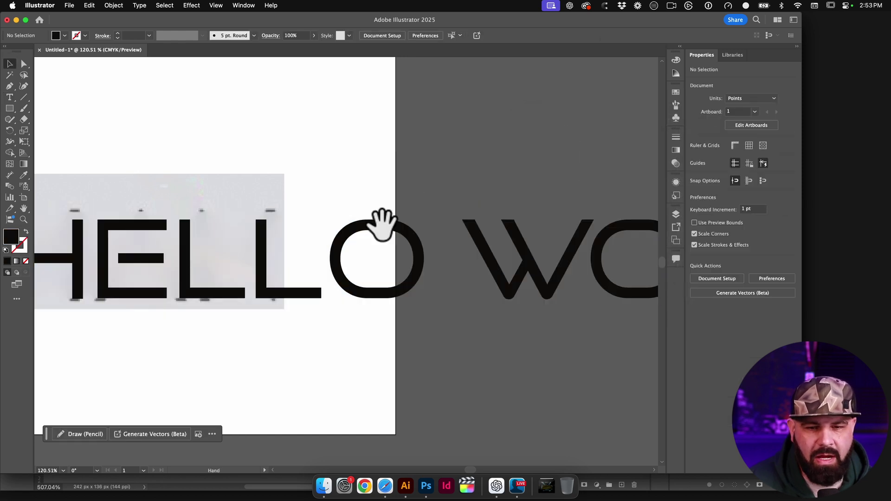
Cut and paste HELLO WORLD, then move it up above the artboard.
{"action": "left_click_drag", "start_coordinate": [380, 223], "coordinate": [542, 172]}
{"action": "key", "text": "a"}
{"action": "left_click", "coordinate": [500, 201]}
{"action": "key", "text": "super+x"}
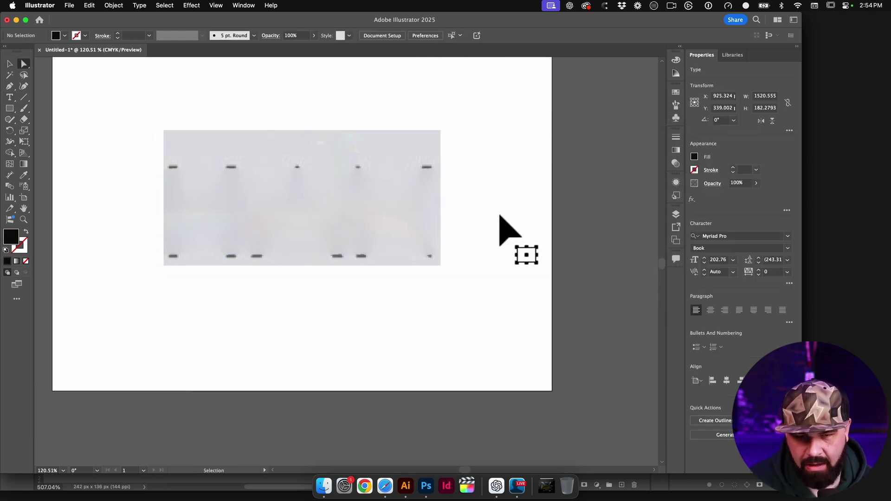
{"action": "scroll", "coordinate": [497, 129], "scroll_direction": "down", "scroll_amount": 5}
{"action": "scroll", "coordinate": [497, 129], "scroll_direction": "left", "scroll_amount": 3}
{"action": "key", "text": "super+v"}
{"action": "left_click_drag", "start_coordinate": [477, 276], "coordinate": [338, 290]}
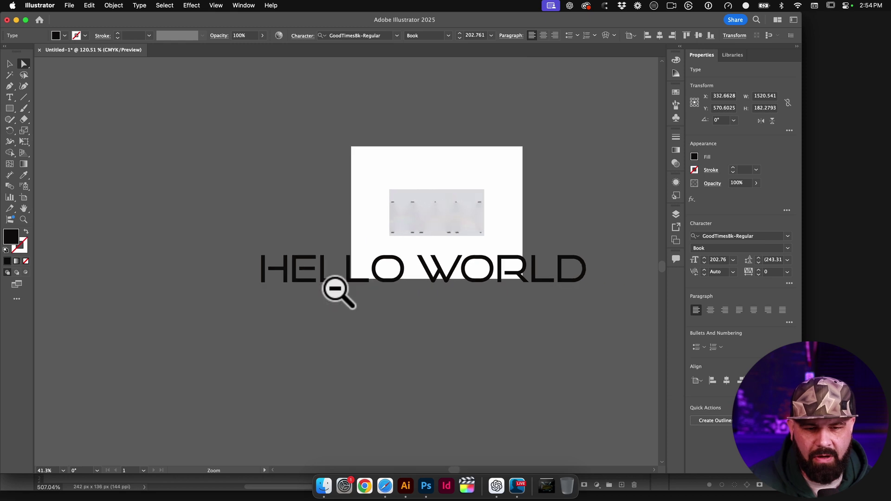
{"action": "key", "text": "v"}
{"action": "left_click_drag", "start_coordinate": [450, 307], "coordinate": [454, 130]}
{"action": "key", "text": "t"}
{"action": "left_click", "coordinate": [457, 131], "text": "super"}
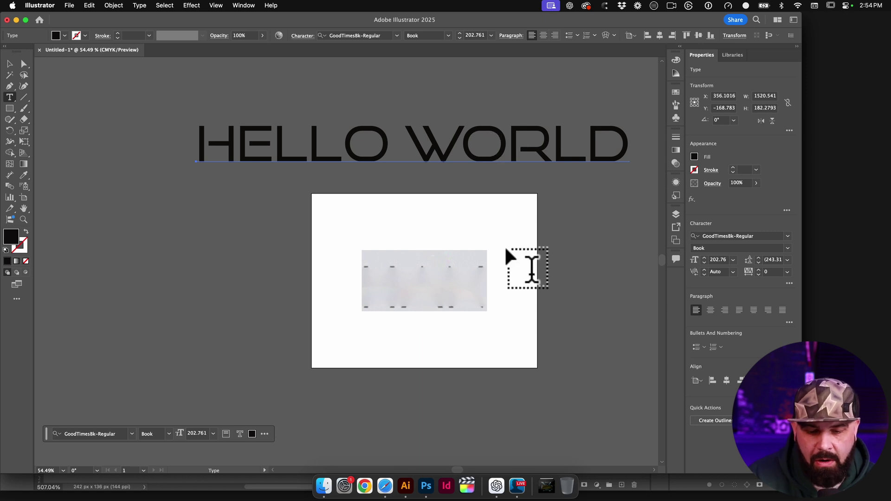
From Safari Extensions, search the App Store for WHAT THE FONT and get the WhatFont extension.
{"action": "left_click", "coordinate": [384, 486]}
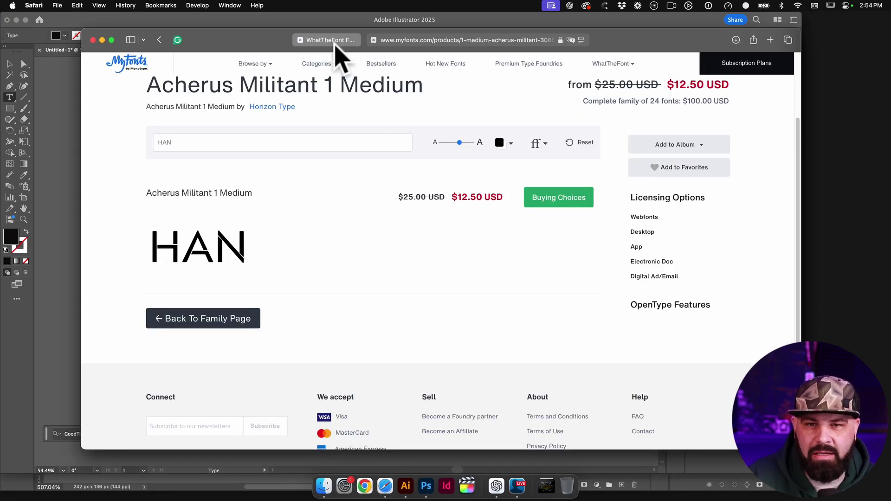
{"action": "left_click_drag", "start_coordinate": [261, 43], "coordinate": [240, 51]}
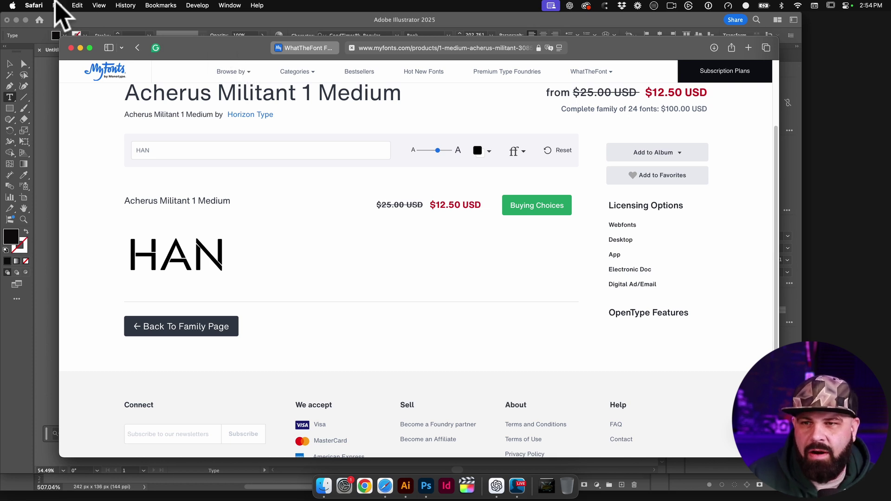
{"action": "left_click", "coordinate": [34, 5]}
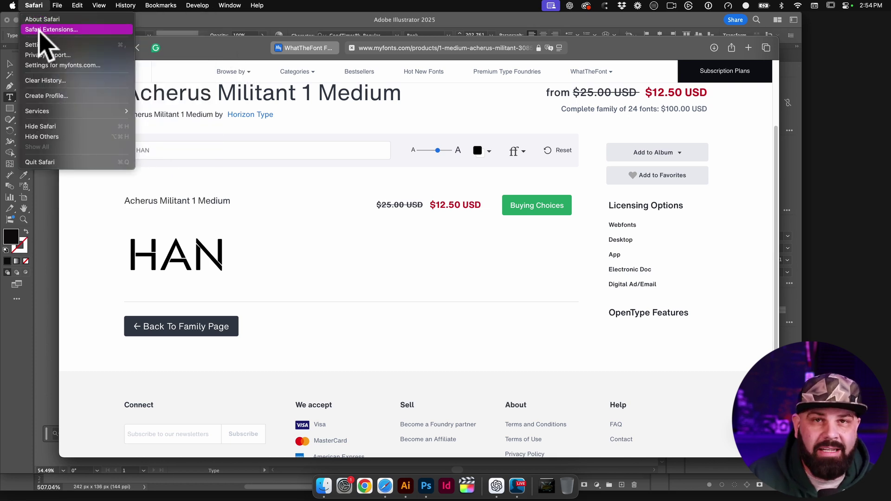
{"action": "left_click", "coordinate": [40, 32]}
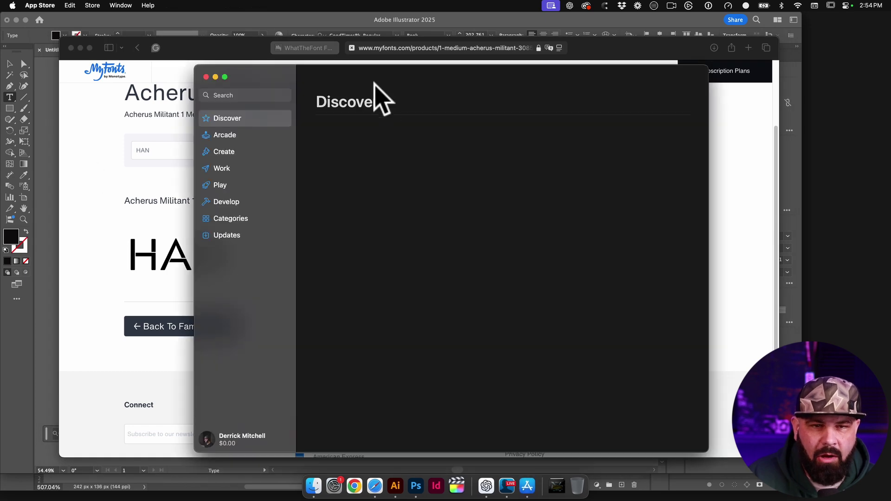
{"action": "left_click", "coordinate": [264, 95]}
{"action": "type", "text": "WHAT THE FONT"}
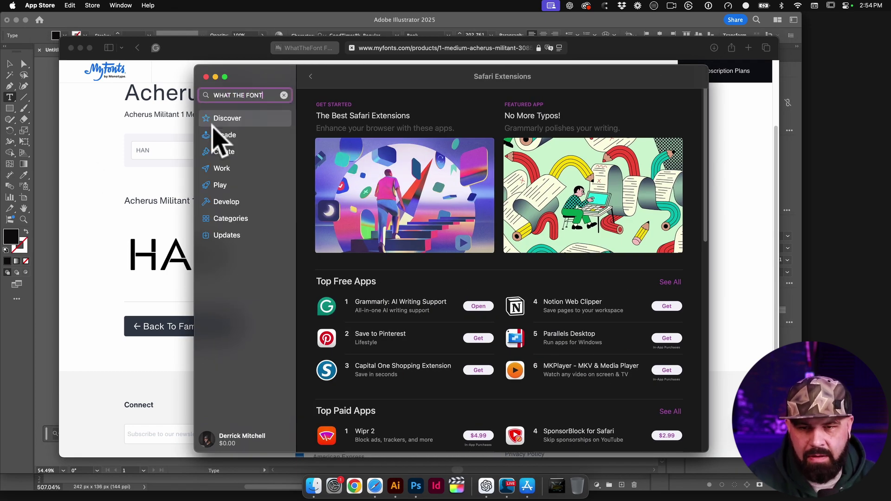
{"action": "key", "text": "Return"}
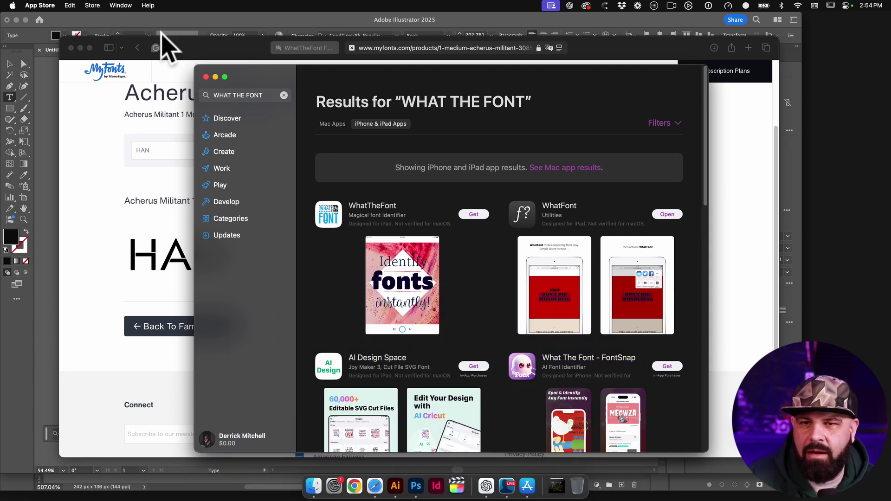
{"action": "left_click", "coordinate": [109, 205]}
Tick WhatFont in Safari's Extensions settings to enable it.
{"action": "left_click", "coordinate": [33, 5]}
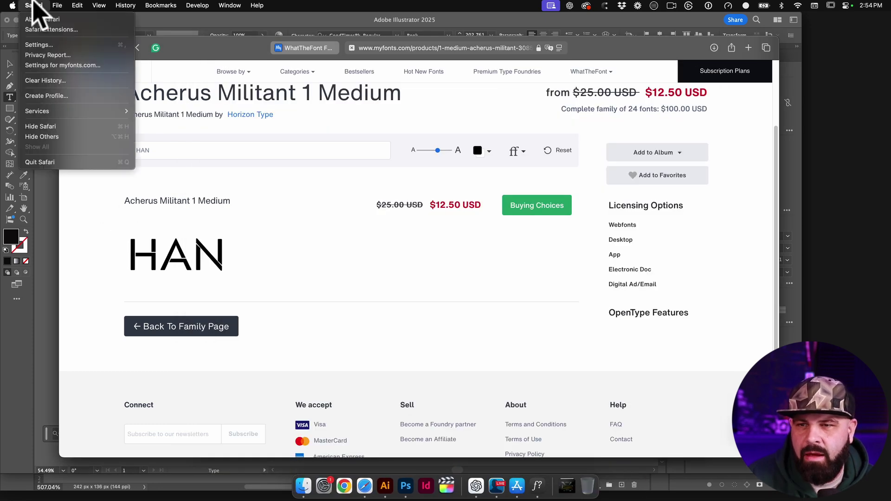
{"action": "left_click", "coordinate": [39, 44]}
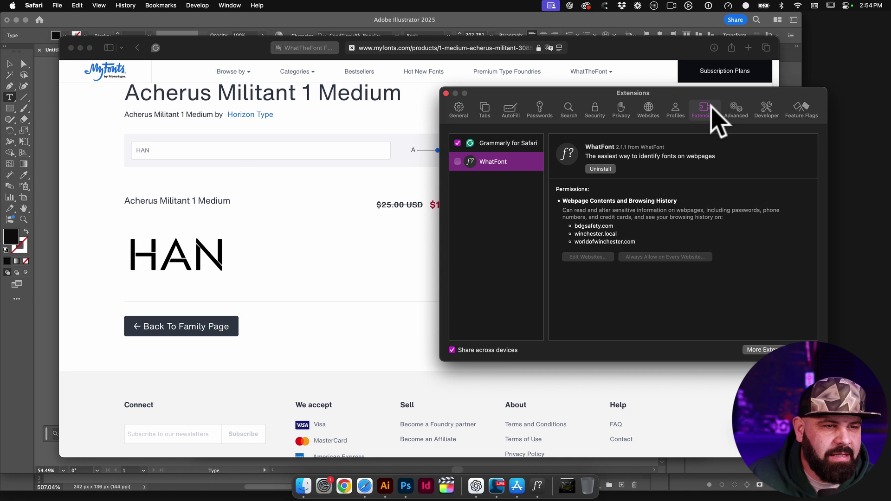
{"action": "left_click_drag", "start_coordinate": [722, 93], "coordinate": [702, 96]}
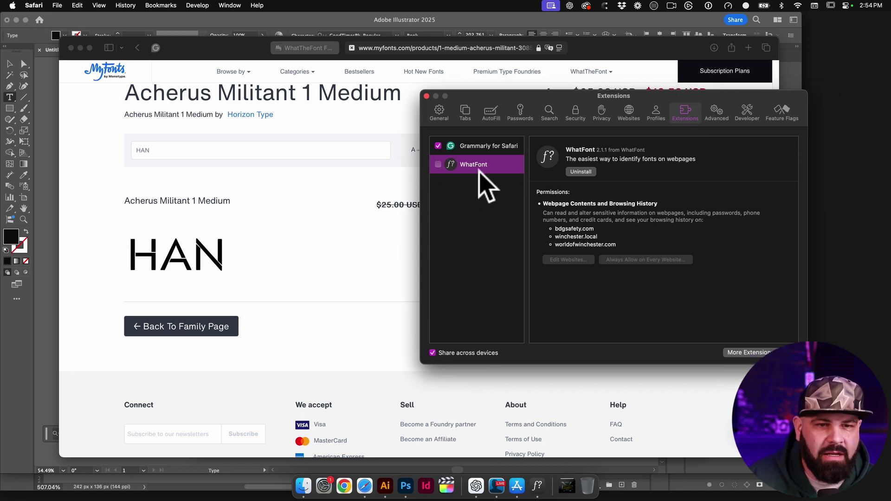
{"action": "left_click", "coordinate": [438, 164]}
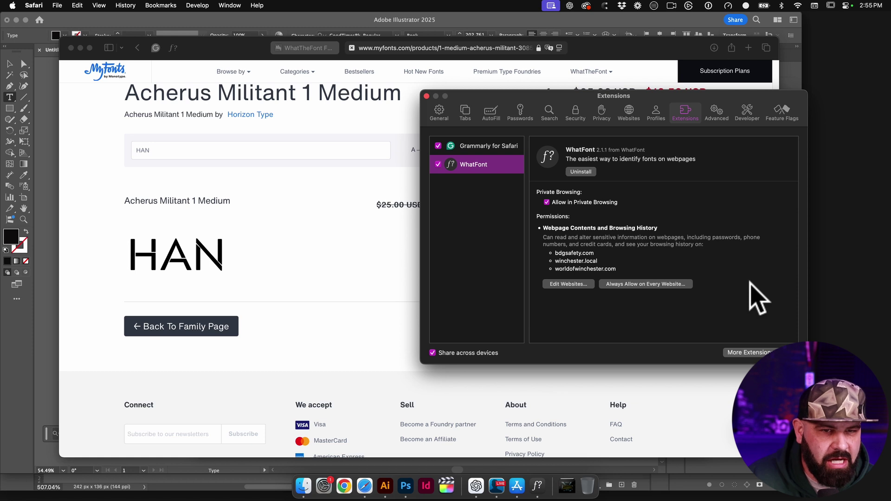
{"action": "left_click", "coordinate": [428, 96]}
Activate WhatFont on the MyFonts page and allow it for one day.
{"action": "left_click_drag", "start_coordinate": [219, 52], "coordinate": [229, 36]}
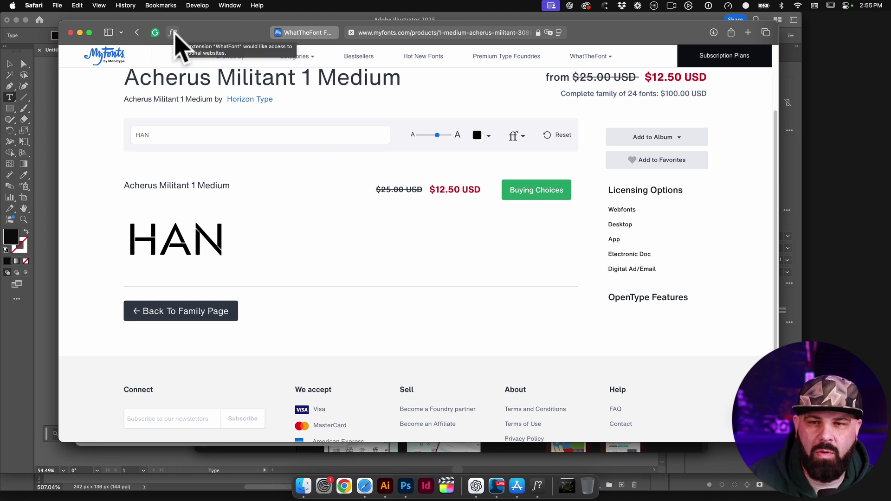
{"action": "left_click", "coordinate": [175, 32]}
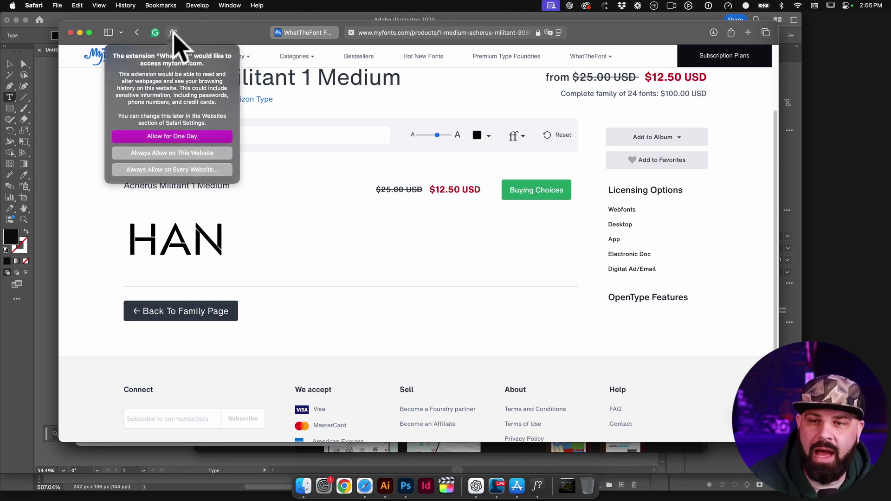
{"action": "left_click", "coordinate": [203, 136]}
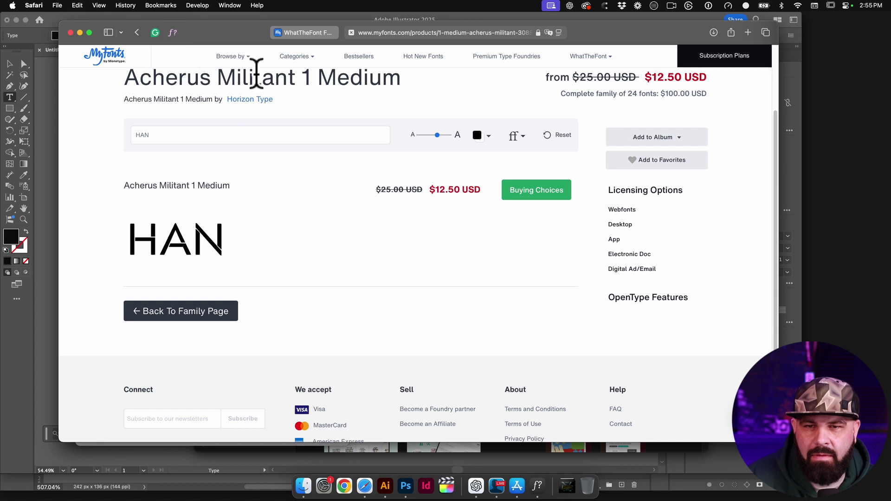
Inspect the Acherus Militant heading (HelveticaNowMTText 300, #313945) and the Horizon Type link (400).
{"action": "left_click_drag", "start_coordinate": [337, 78], "coordinate": [217, 77]}
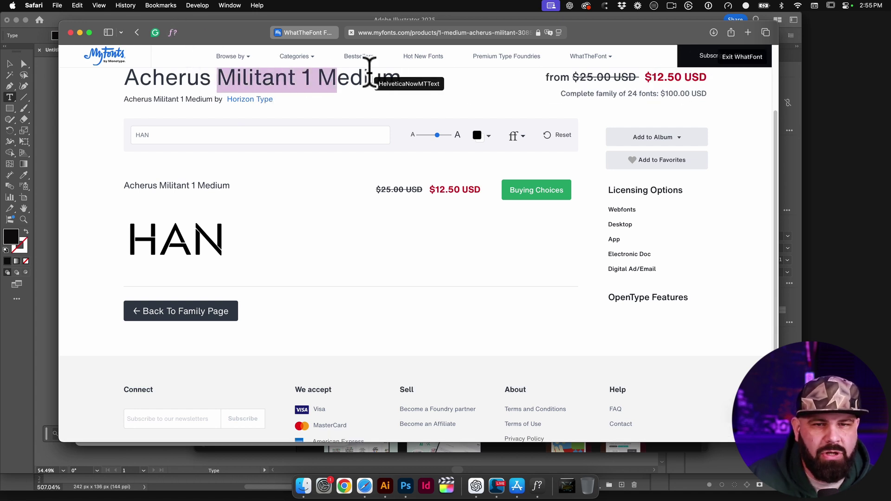
{"action": "left_click", "coordinate": [356, 79]}
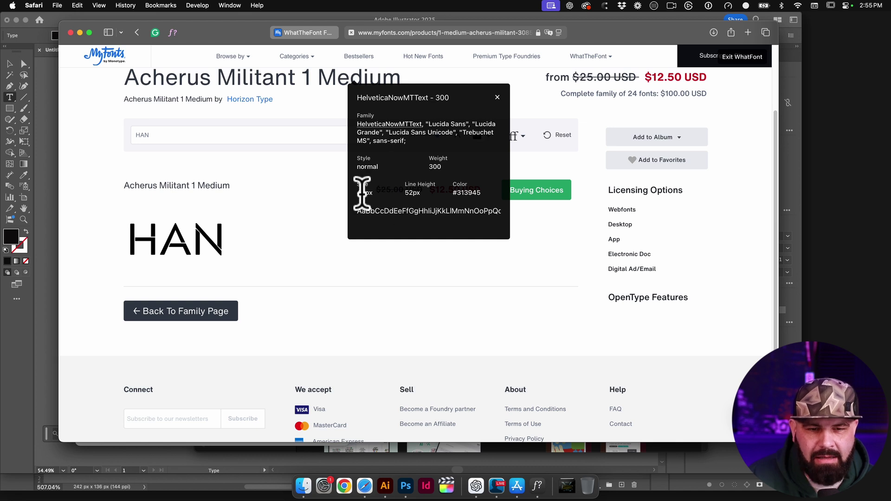
{"action": "left_click_drag", "start_coordinate": [457, 192], "coordinate": [487, 192]}
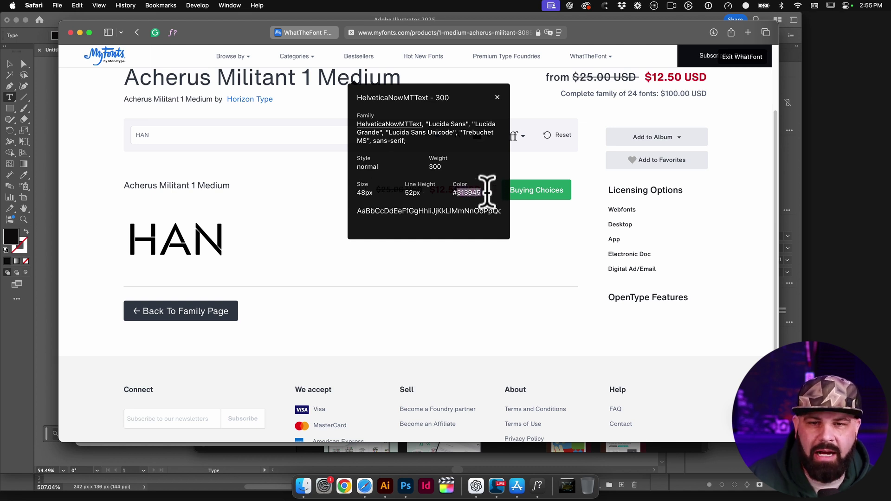
{"action": "left_click", "coordinate": [239, 100]}
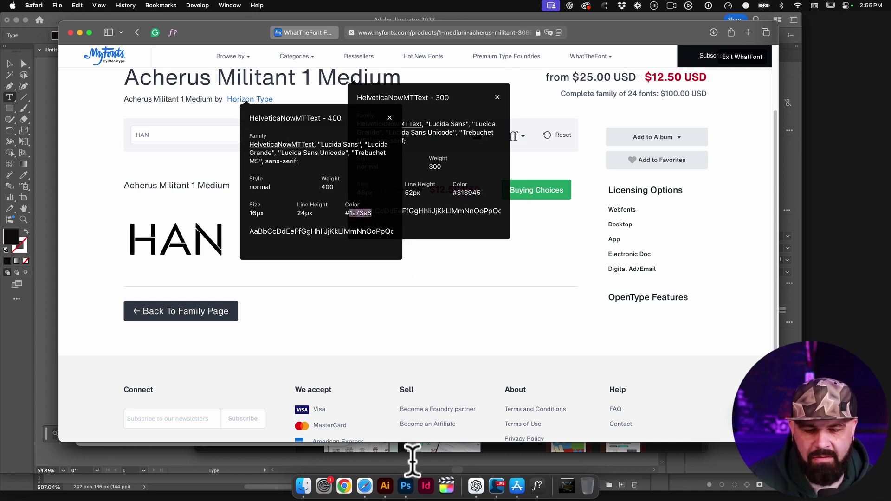
Set the HELLO WORLD text to Helvetica Regular with a blue fill.
{"action": "left_click", "coordinate": [386, 486]}
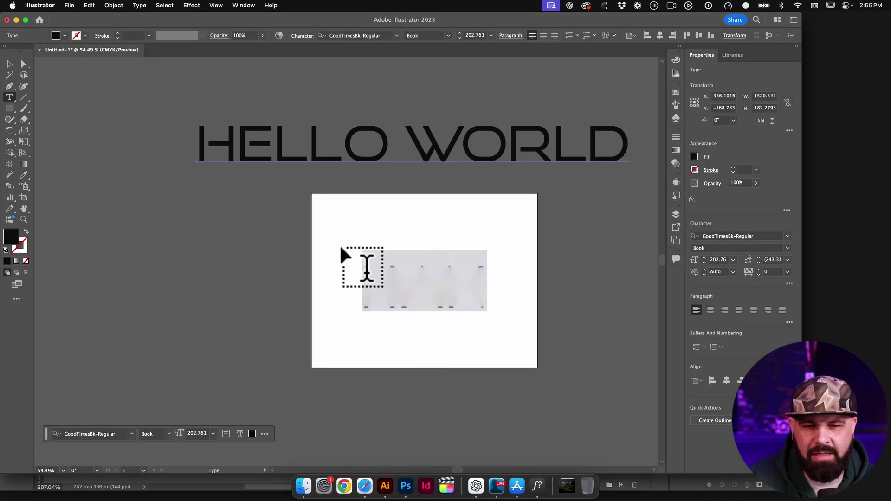
{"action": "triple_click", "coordinate": [327, 148]}
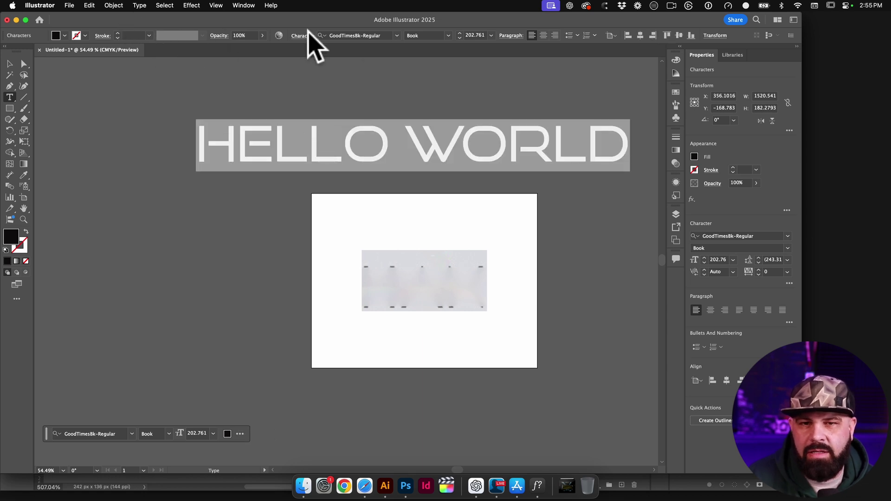
{"action": "left_click", "coordinate": [352, 36]}
{"action": "type", "text": "HELVETICA"}
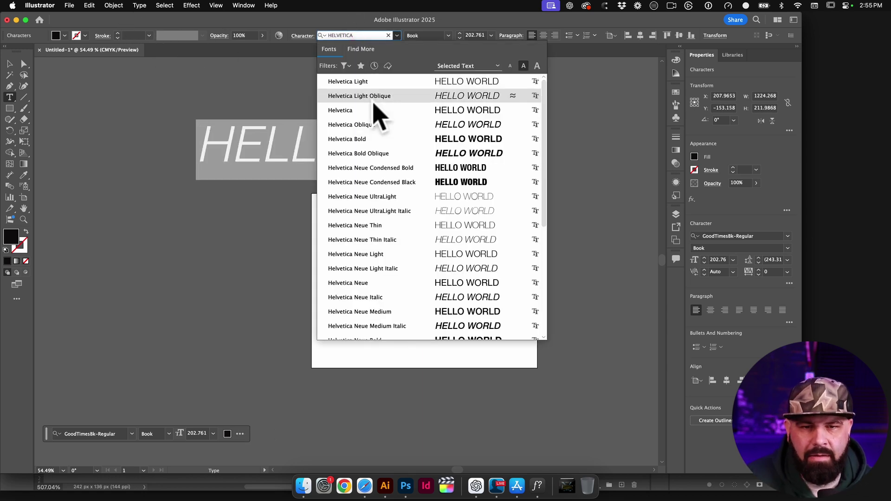
{"action": "left_click", "coordinate": [371, 110]}
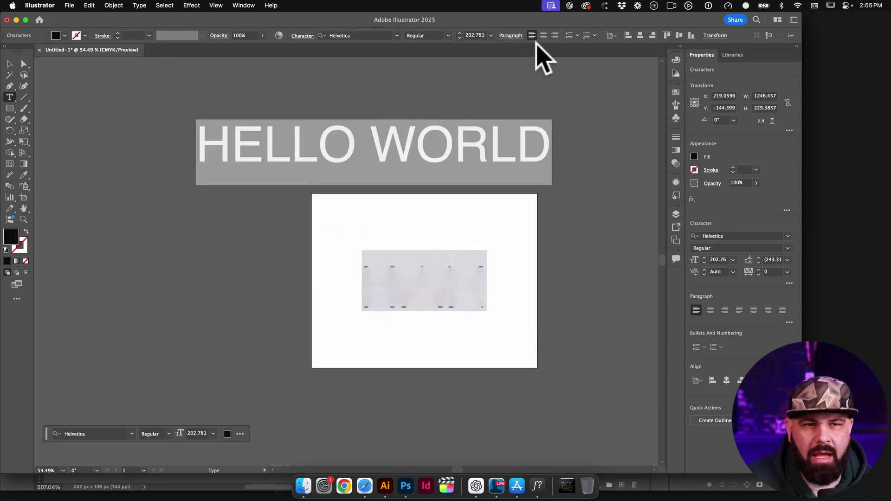
{"action": "double_click", "coordinate": [10, 235]}
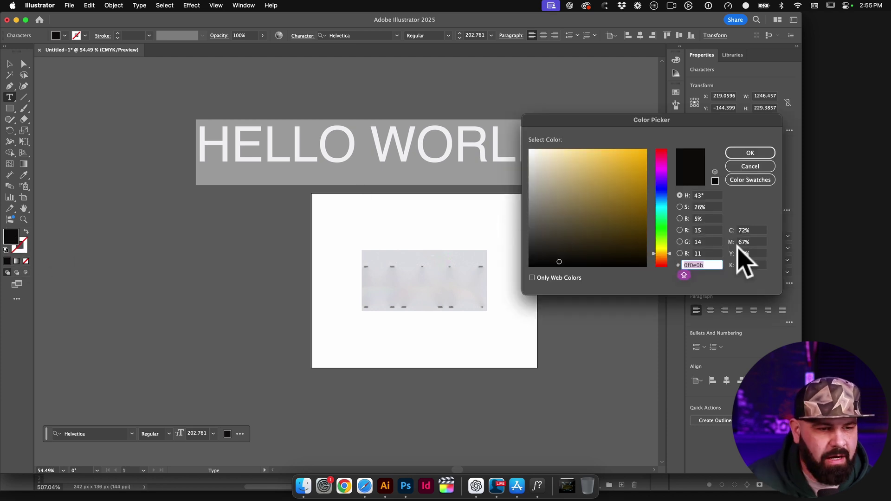
{"action": "key", "text": "super+v"}
{"action": "left_click", "coordinate": [753, 153]}
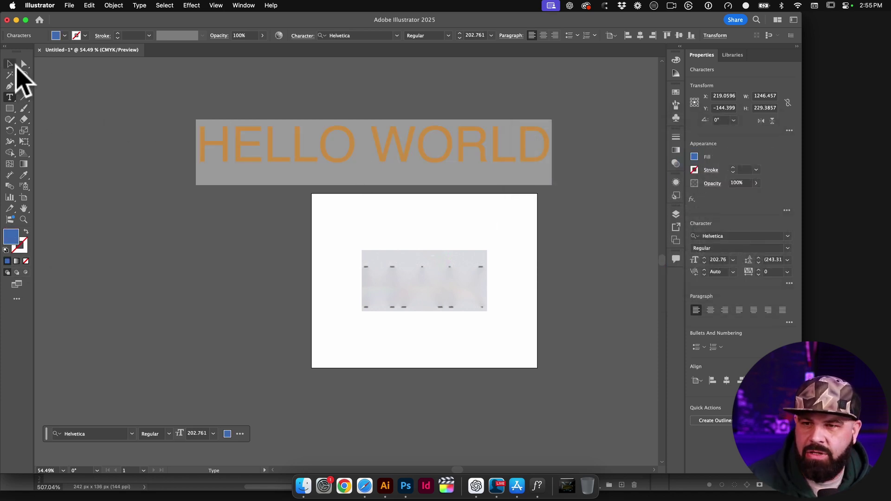
Move HELLO WORLD up and left, scale it down with Free Transform, then deselect.
{"action": "left_click", "coordinate": [10, 63]}
{"action": "left_click_drag", "start_coordinate": [358, 155], "coordinate": [309, 141]}
{"action": "key", "text": "e"}
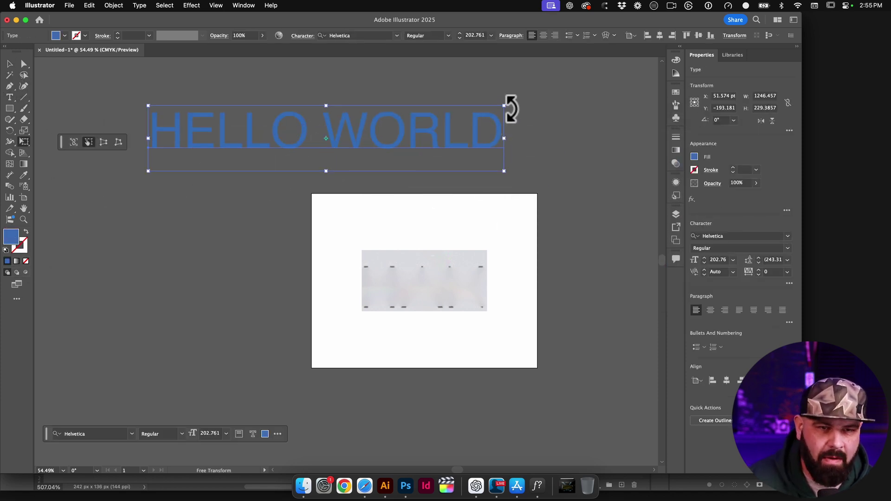
{"action": "left_click_drag", "start_coordinate": [507, 107], "coordinate": [444, 123]}
{"action": "key", "text": "v"}
{"action": "key", "text": "super+shift+a"}
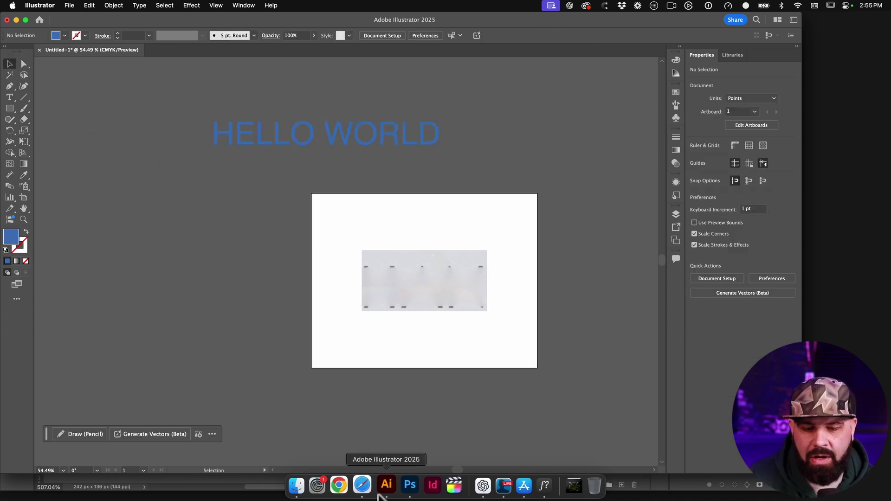
Open adobe.com in a new tab and allow WhatFont on every website.
{"action": "left_click", "coordinate": [371, 493]}
{"action": "key", "text": "super+t"}
{"action": "type", "text": "ADOBE.Com"}
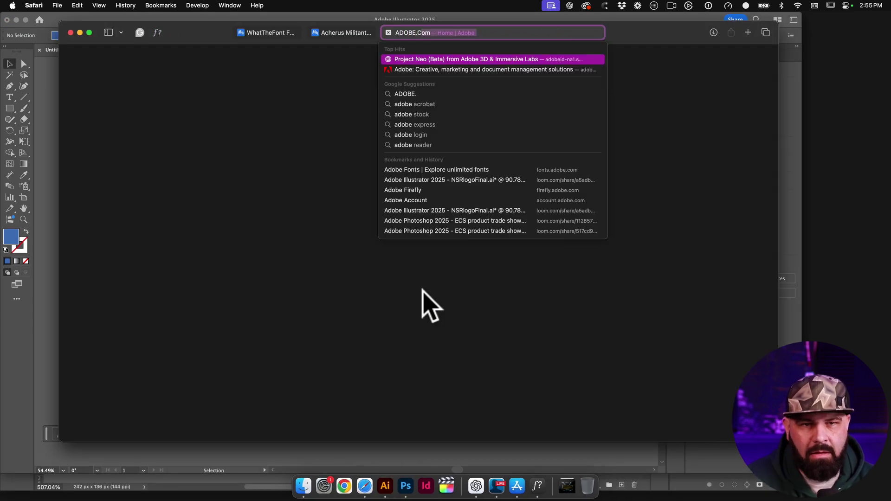
{"action": "key", "text": "Return"}
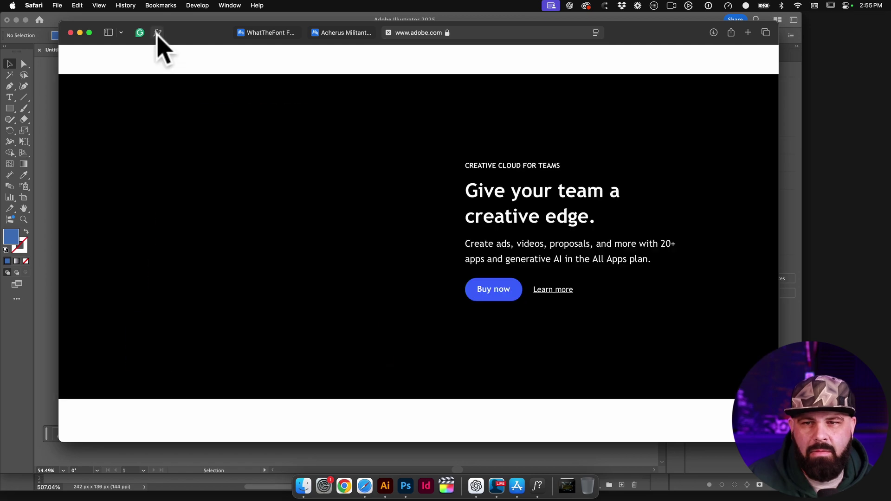
{"action": "left_click", "coordinate": [156, 32]}
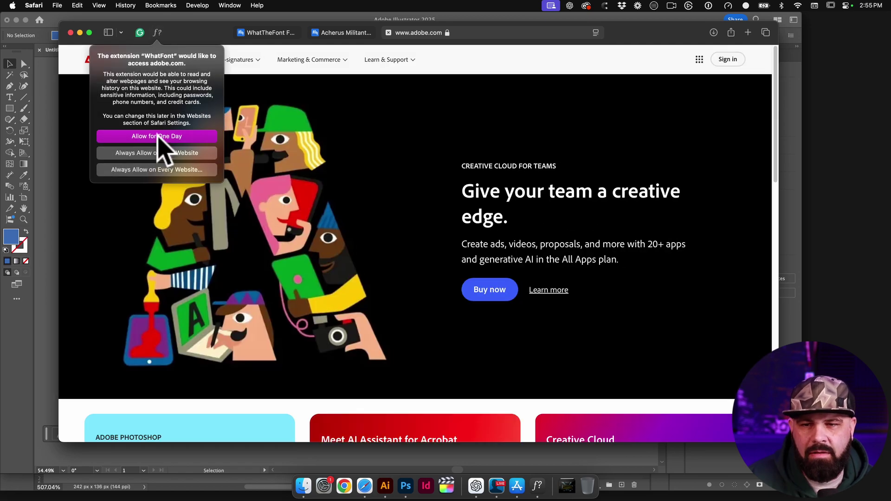
{"action": "left_click", "coordinate": [159, 172]}
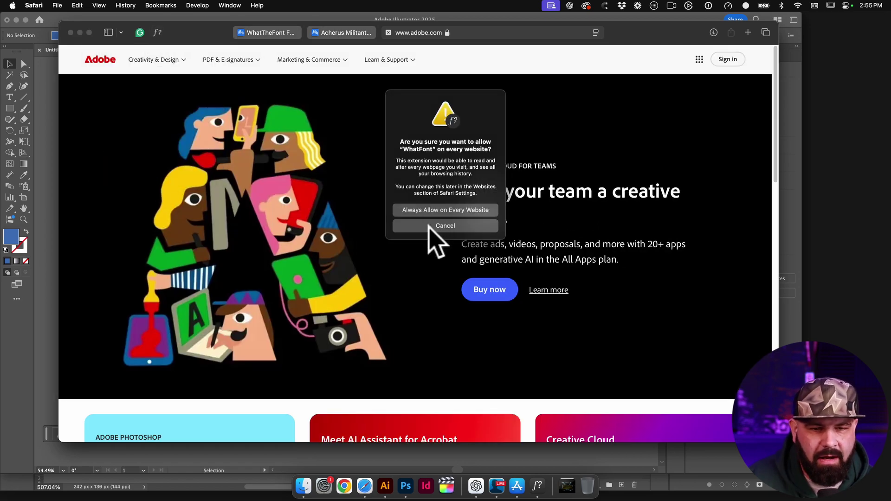
{"action": "left_click", "coordinate": [440, 210]}
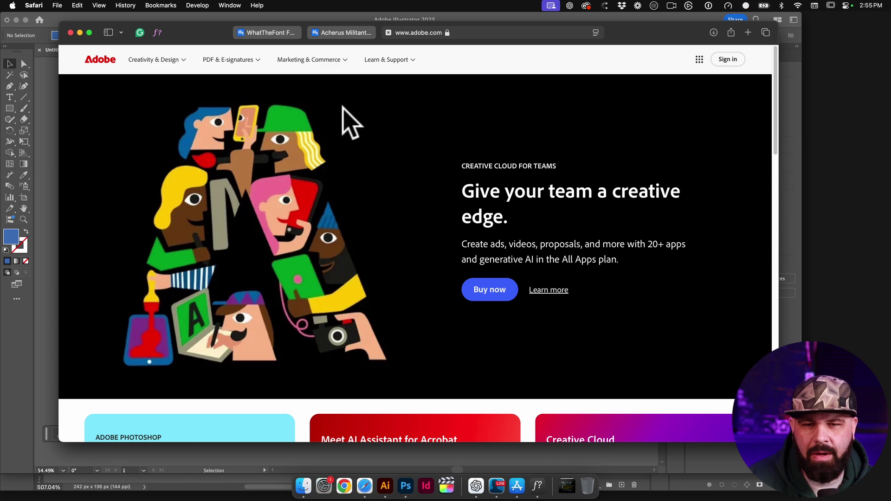
Inspect fonts of adobe.com headings, buttons and tiles, revealing adobe-clean weights 400–700.
{"action": "left_click", "coordinate": [159, 61]}
{"action": "left_click", "coordinate": [157, 32]}
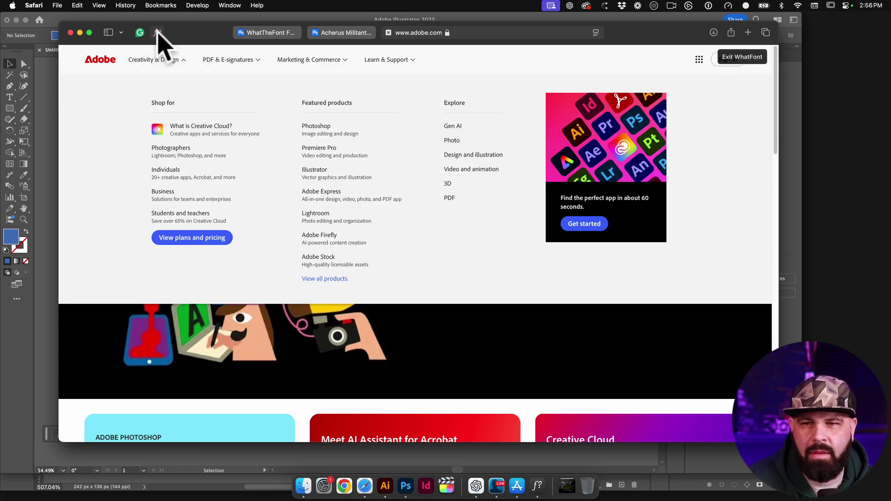
{"action": "left_click", "coordinate": [321, 105]}
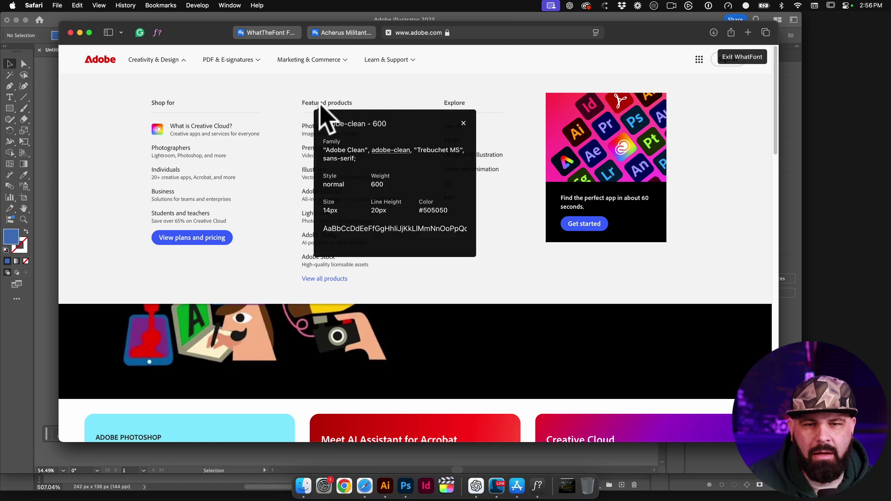
{"action": "left_click", "coordinate": [181, 238]}
{"action": "scroll", "coordinate": [459, 274], "scroll_direction": "down", "scroll_amount": 3}
{"action": "left_click", "coordinate": [424, 332]}
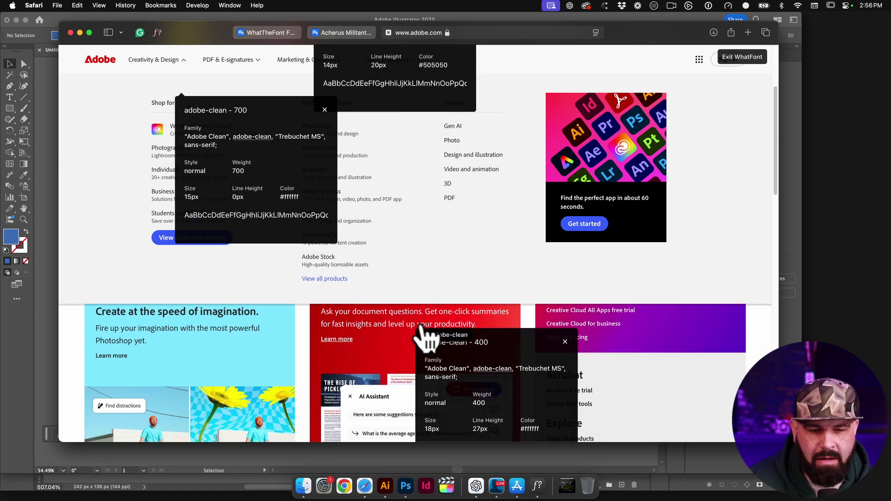
{"action": "scroll", "coordinate": [418, 335], "scroll_direction": "down", "scroll_amount": 5}
{"action": "left_click", "coordinate": [238, 321]}
{"action": "scroll", "coordinate": [649, 339], "scroll_direction": "down", "scroll_amount": 5}
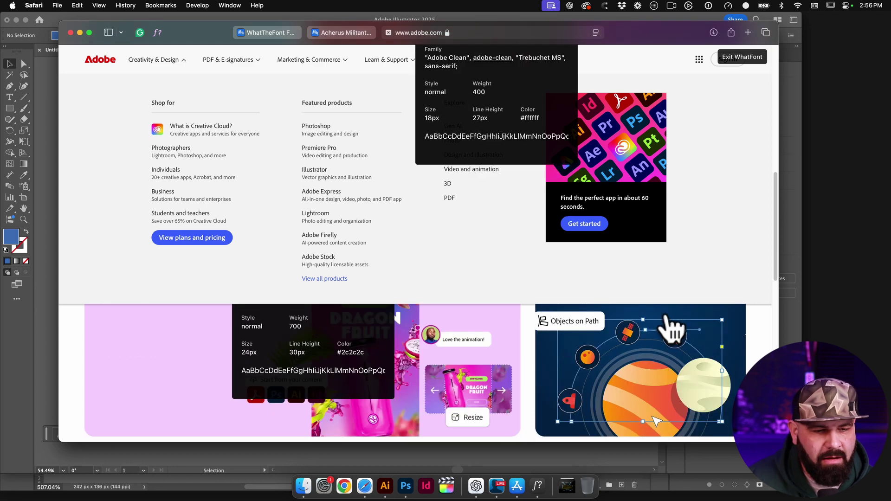
{"action": "left_click", "coordinate": [398, 359]}
{"action": "scroll", "coordinate": [398, 359], "scroll_direction": "down", "scroll_amount": 3}
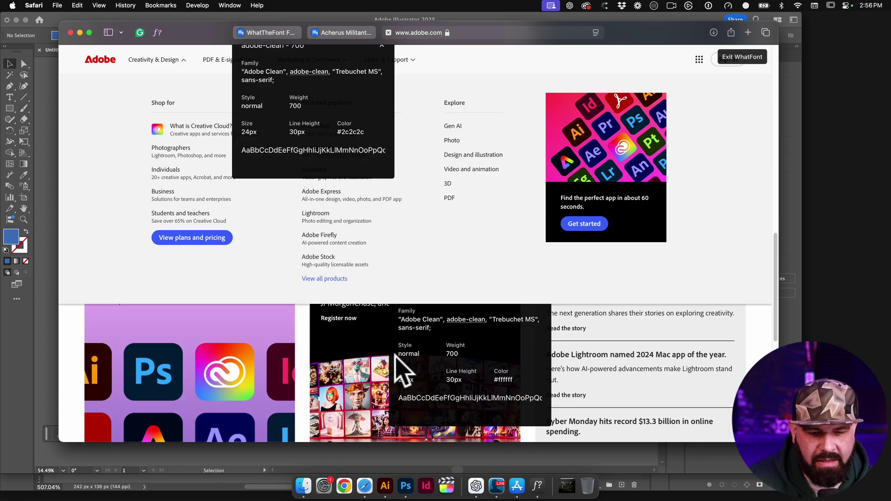
{"action": "left_click", "coordinate": [648, 324]}
Load nike.com in a new Safari tab.
{"action": "key", "text": "super+t"}
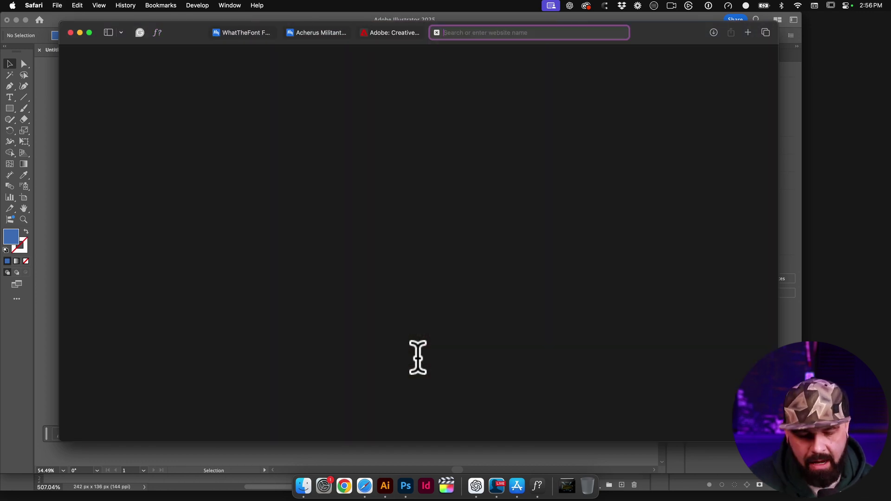
{"action": "type", "text": "nike.com"}
{"action": "key", "text": "Return"}
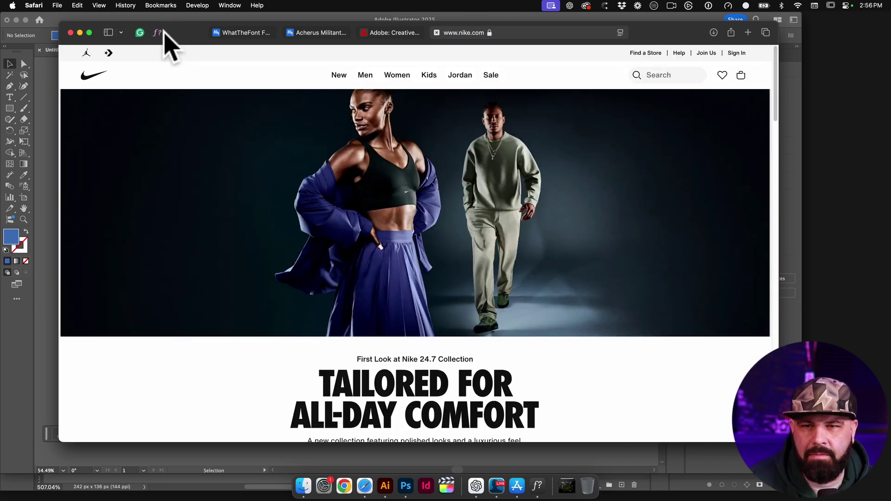
Turn on WhatFont and identify the fonts of the navigation links and the TAILORED FOR headline.
{"action": "left_click", "coordinate": [158, 32]}
{"action": "left_click", "coordinate": [361, 81]}
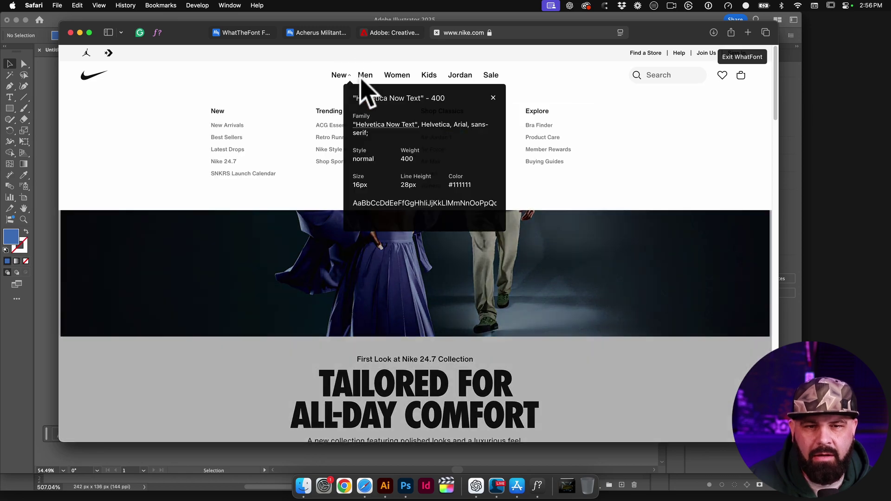
{"action": "scroll", "coordinate": [462, 278], "scroll_direction": "down", "scroll_amount": 3}
{"action": "left_click", "coordinate": [440, 316]}
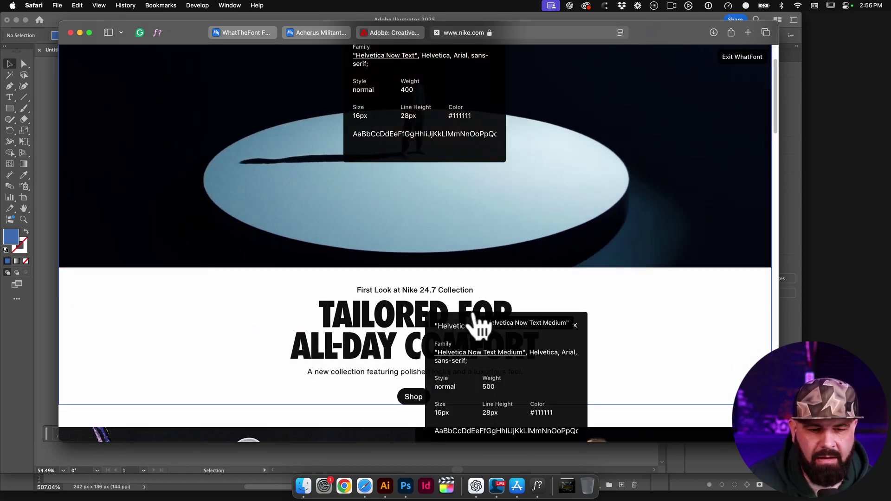
Inspect the tennis tile text and Pegasus Wave description: Helvetica Now Text Medium, 500, 16px, #111111.
{"action": "scroll", "coordinate": [355, 330], "scroll_direction": "down", "scroll_amount": 3}
{"action": "scroll", "coordinate": [355, 325], "scroll_direction": "down", "scroll_amount": 3}
{"action": "left_click", "coordinate": [360, 313]}
{"action": "scroll", "coordinate": [418, 316], "scroll_direction": "down", "scroll_amount": 5}
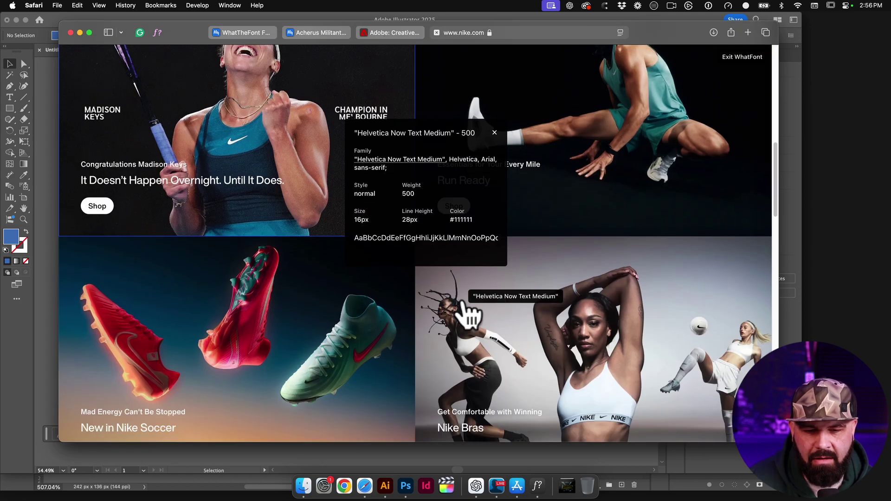
{"action": "scroll", "coordinate": [487, 311], "scroll_direction": "down", "scroll_amount": 3}
{"action": "left_click", "coordinate": [416, 278]}
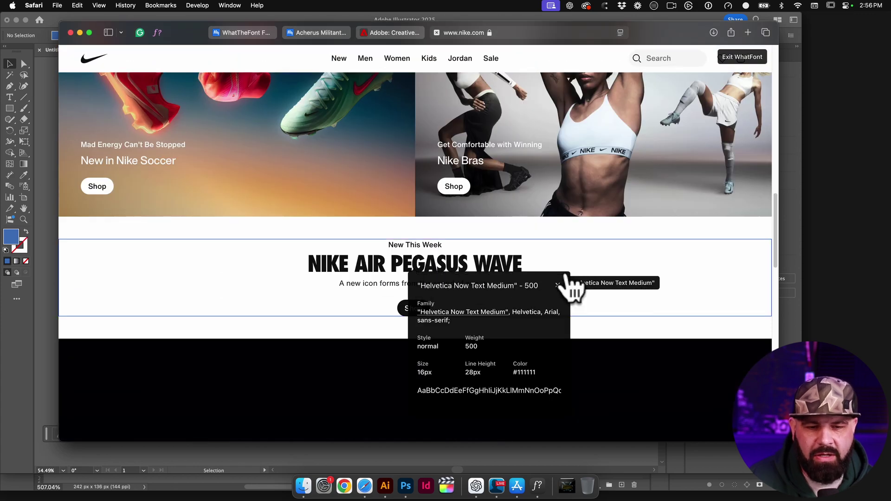
{"action": "scroll", "coordinate": [604, 307], "scroll_direction": "down", "scroll_amount": 2}
{"action": "scroll", "coordinate": [646, 325], "scroll_direction": "down", "scroll_amount": 4}
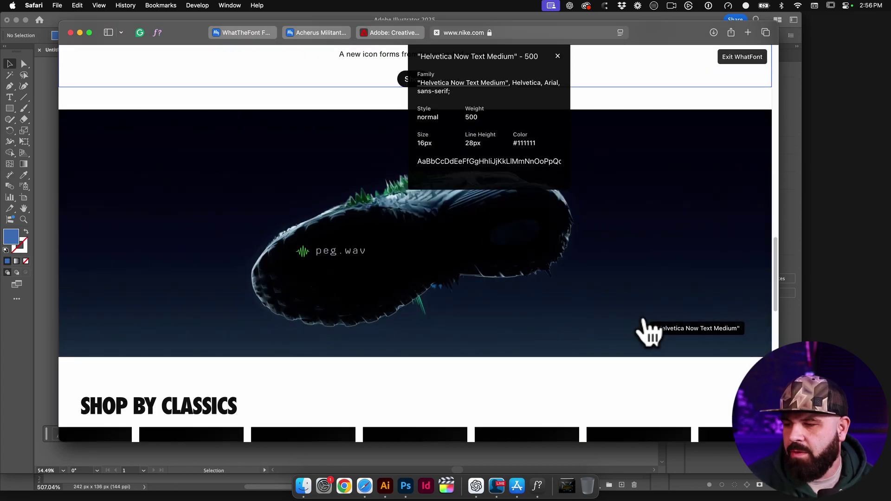